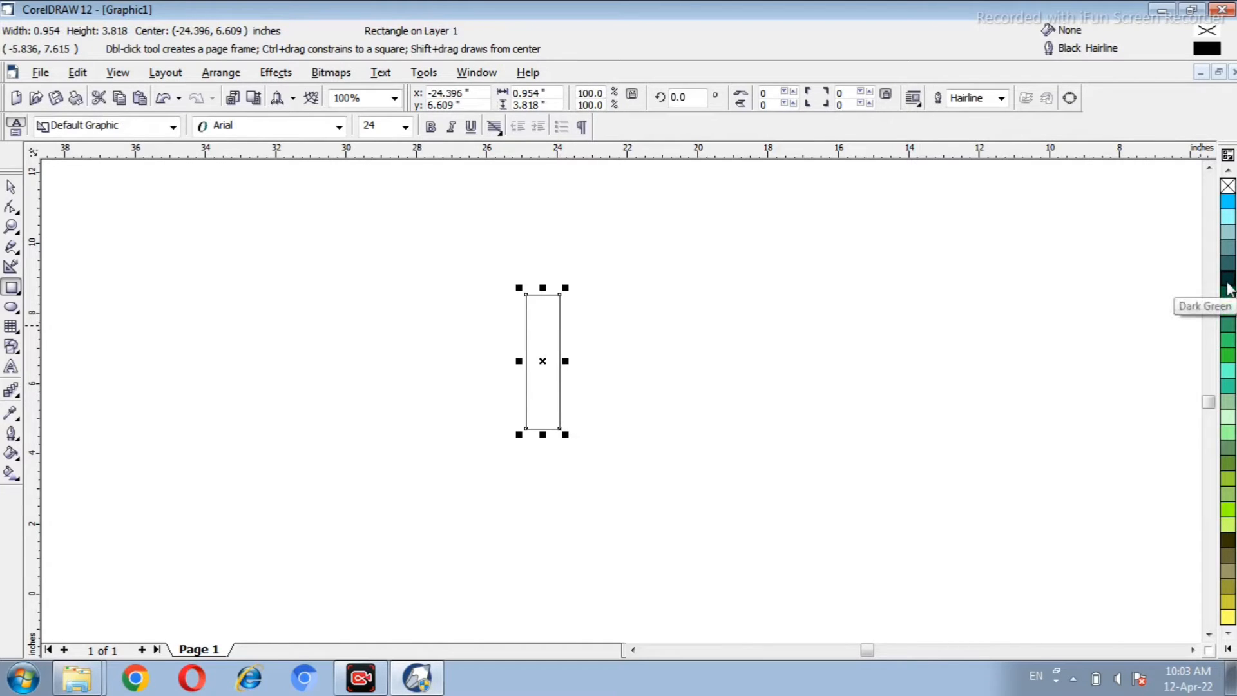
# Fill the tall narrow rectangle with black and deselect it.
pyautogui.click(1228, 650)
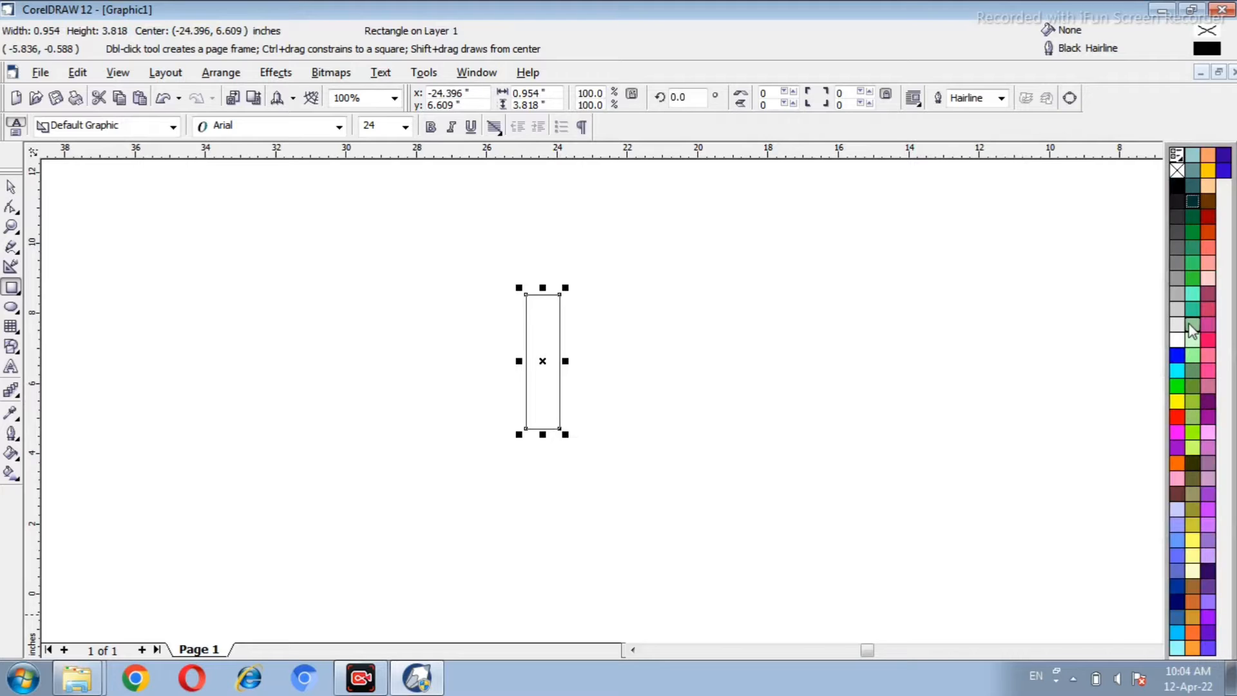
pyautogui.click(1177, 185)
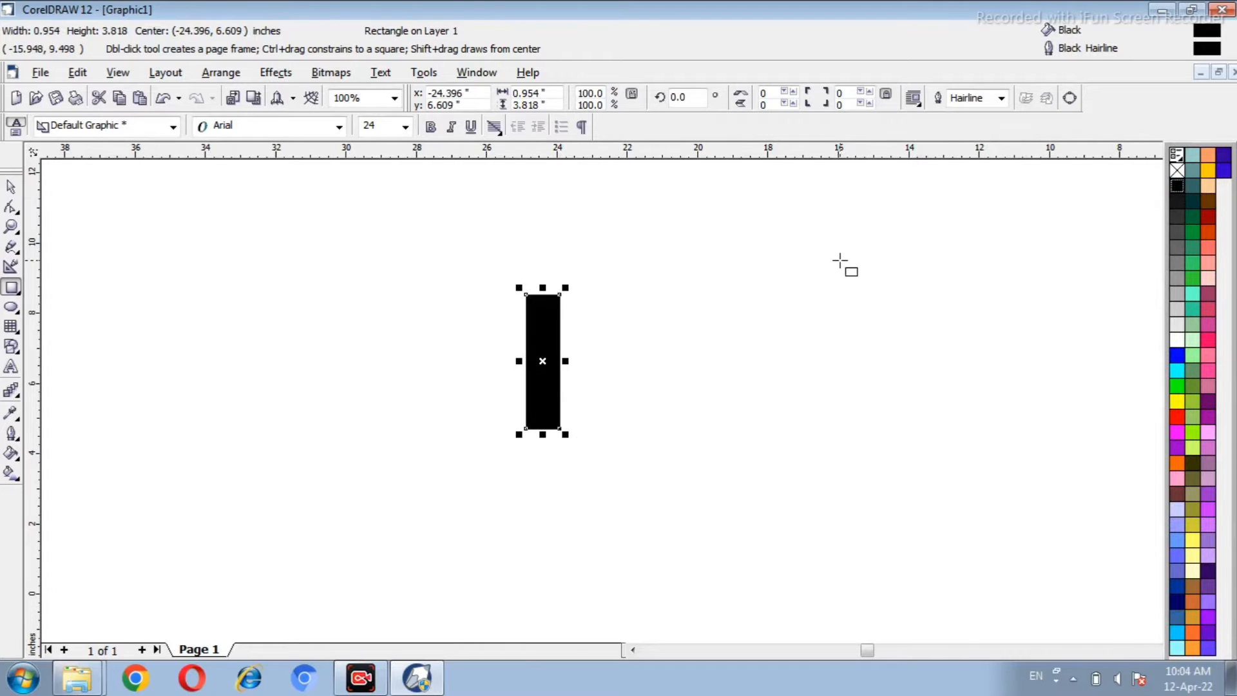
pyautogui.press('space')
pyautogui.click(675, 348)
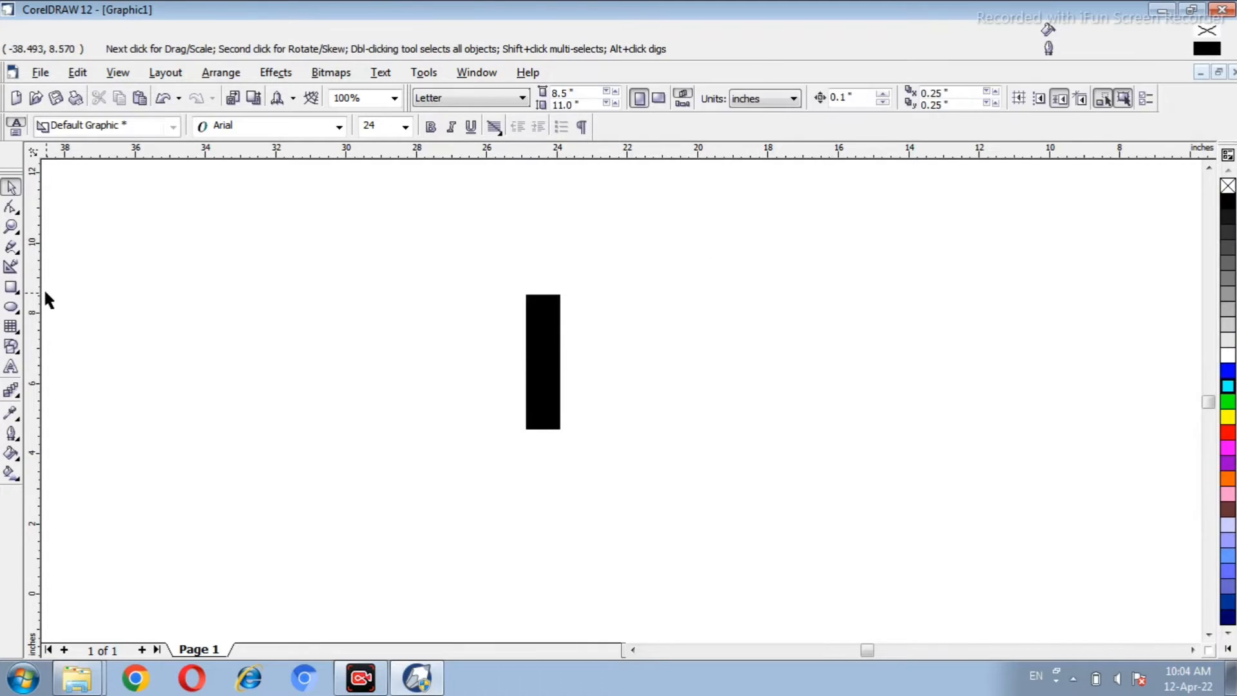
# Draw a cyan-filled rectangle about 0.95 by 3.28 inches, overlapping the right half of the black rectangle.
pyautogui.click(12, 289)
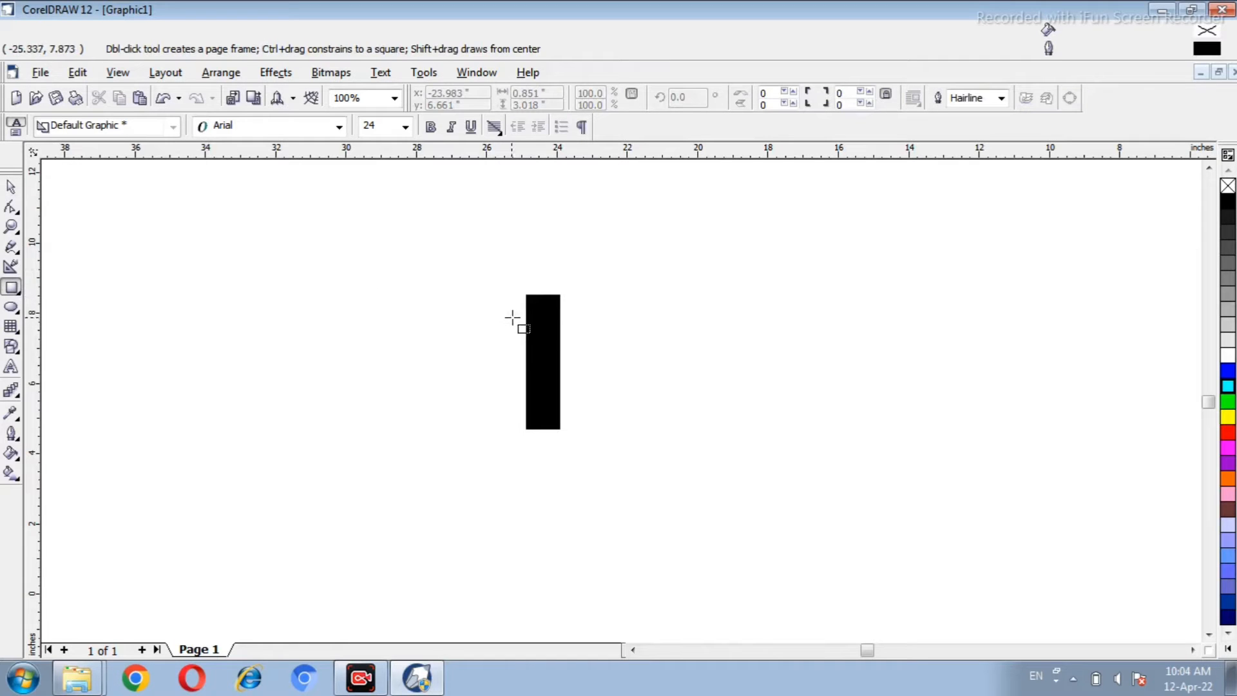
pyautogui.moveTo(542, 303); pyautogui.dragTo(577, 418)
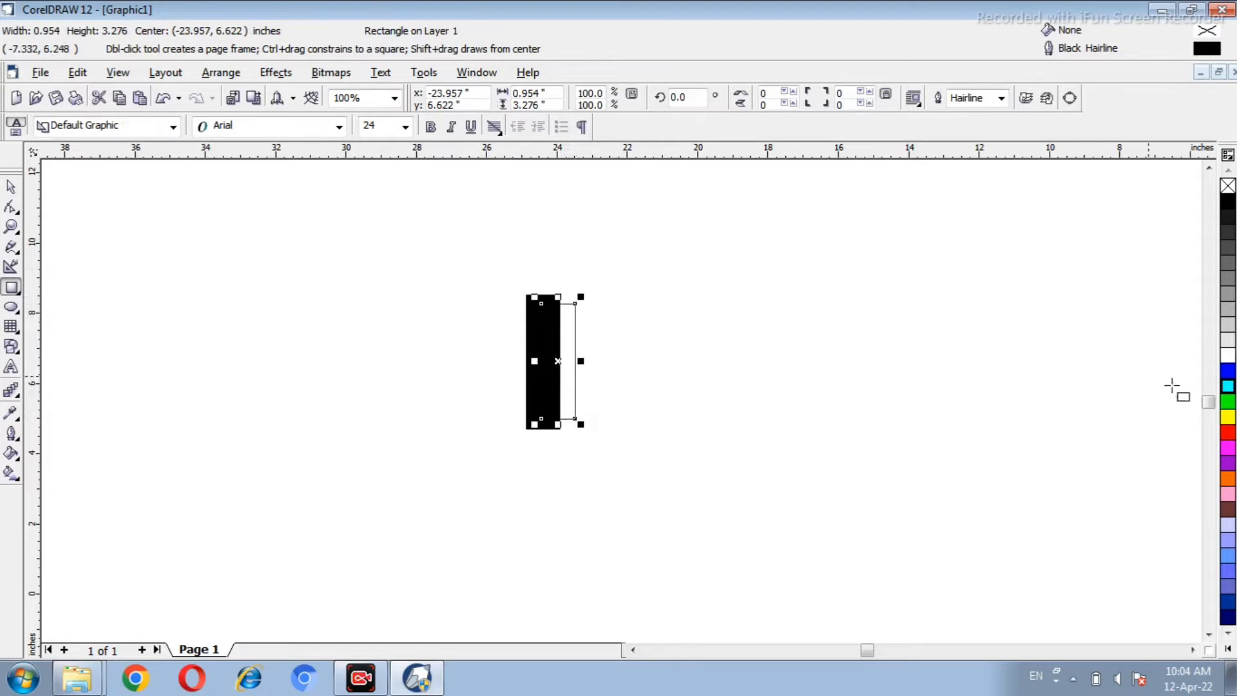
pyautogui.click(1228, 386)
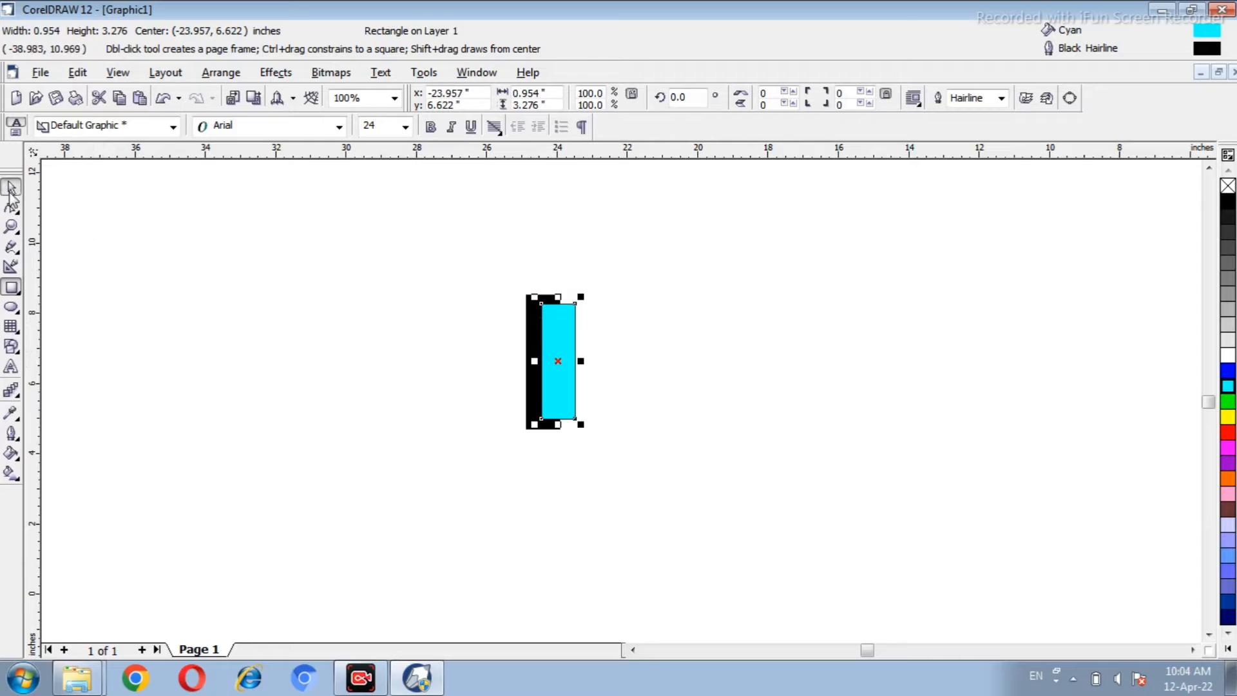
pyautogui.click(11, 188)
pyautogui.click(424, 334)
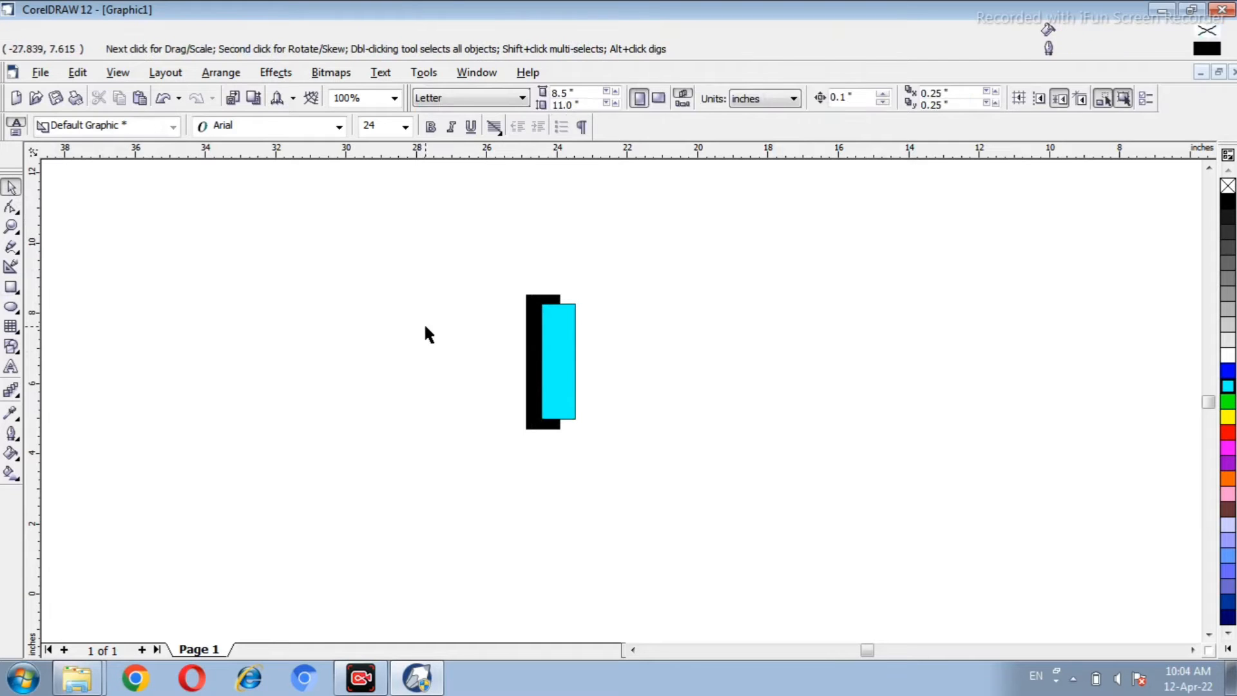
# Round the cyan rectangle's corners with a corner roundness of 20.
pyautogui.click(559, 380)
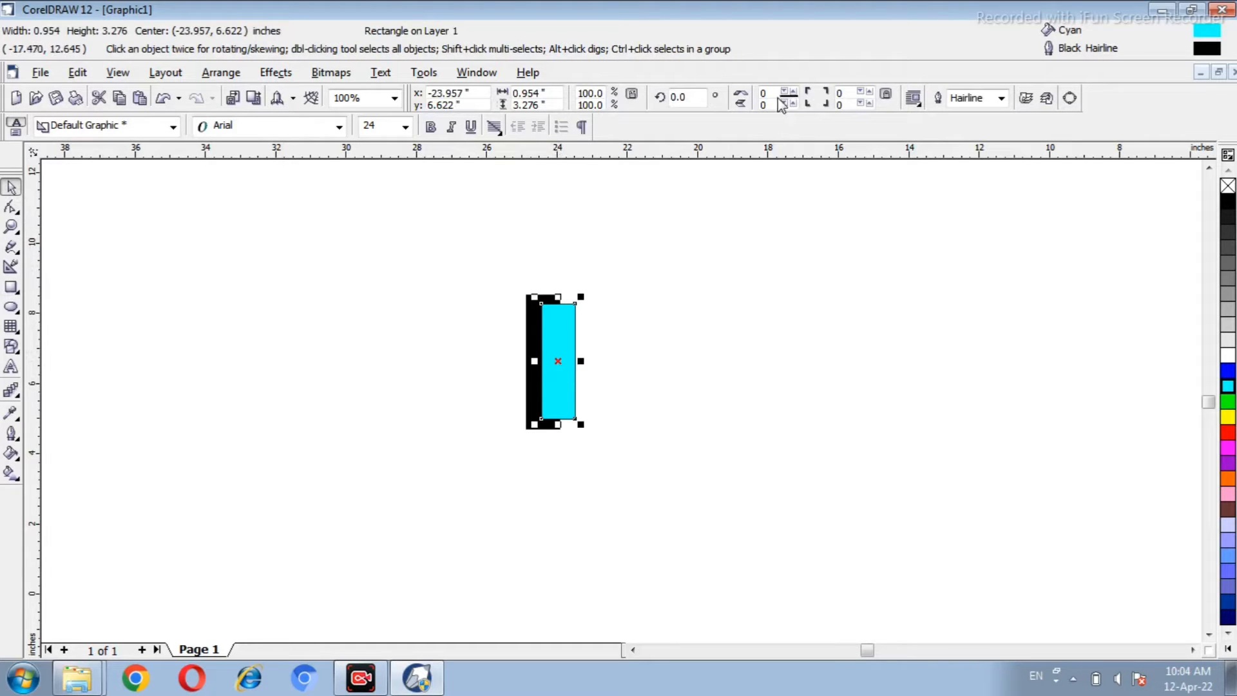
pyautogui.click(774, 94)
pyautogui.write('20')
pyautogui.press('Return')
pyautogui.click(351, 284)
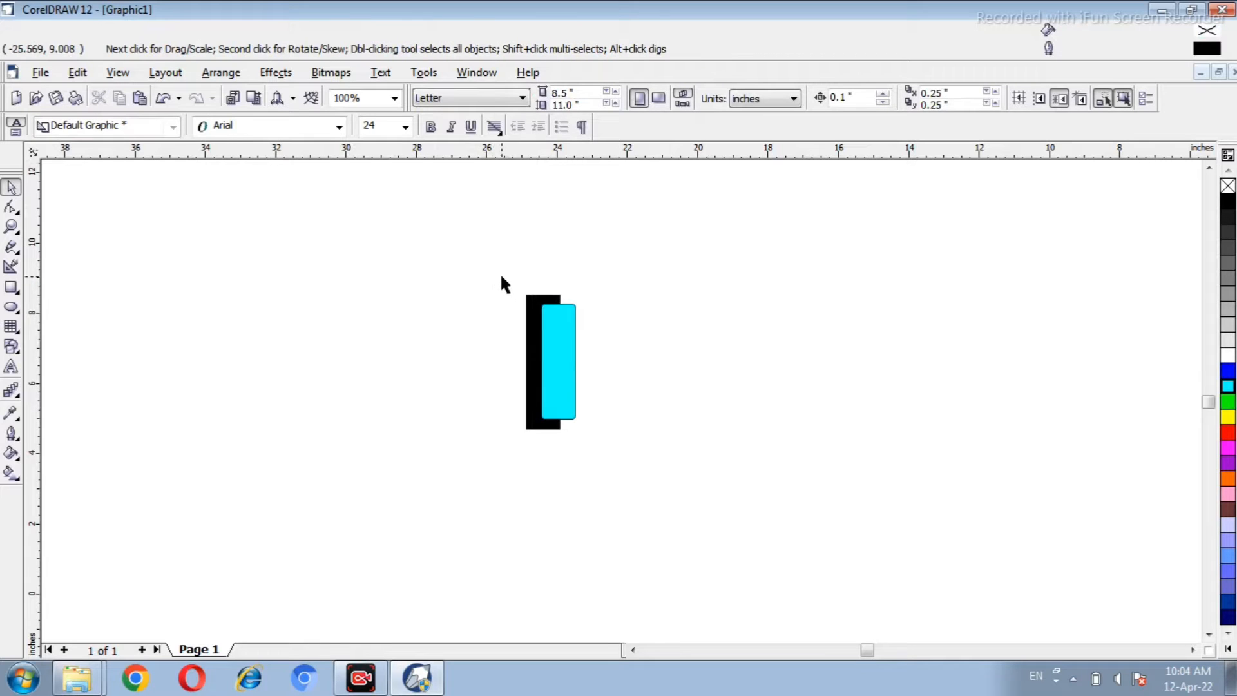
# Cut the cyan rectangle out of the black one with Back Minus Front to form a square bracket.
pyautogui.moveTo(501, 277); pyautogui.dragTo(656, 467)
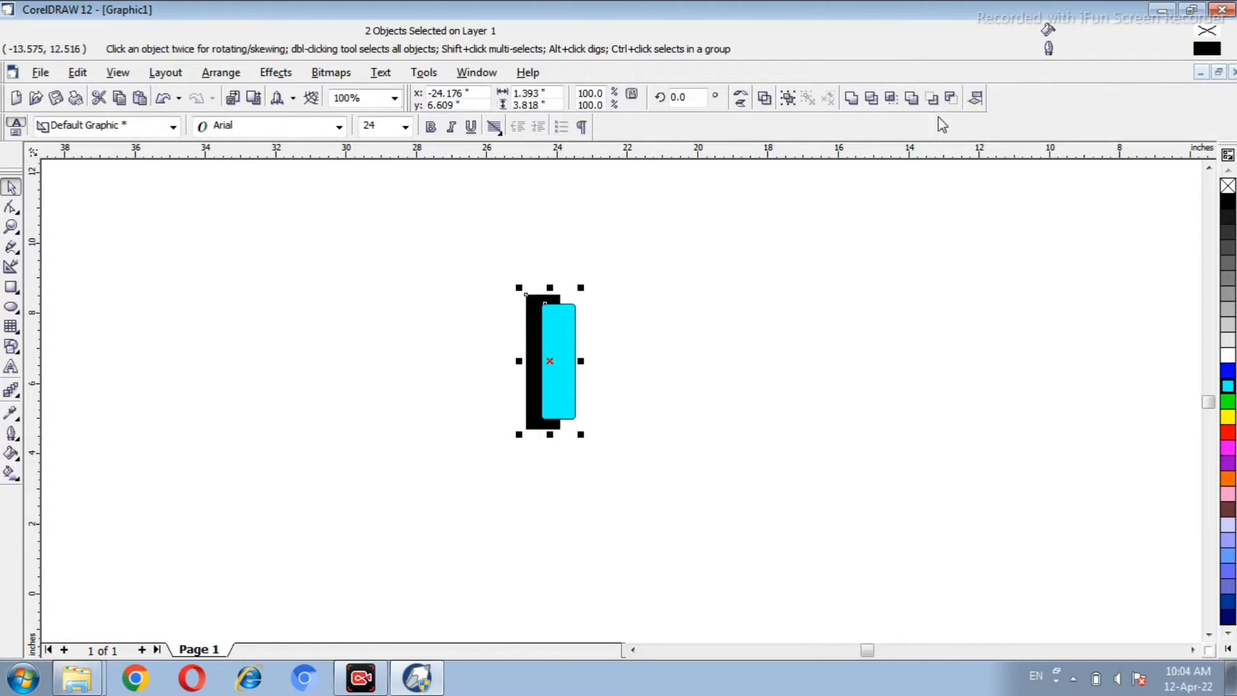
pyautogui.click(953, 101)
pyautogui.click(784, 322)
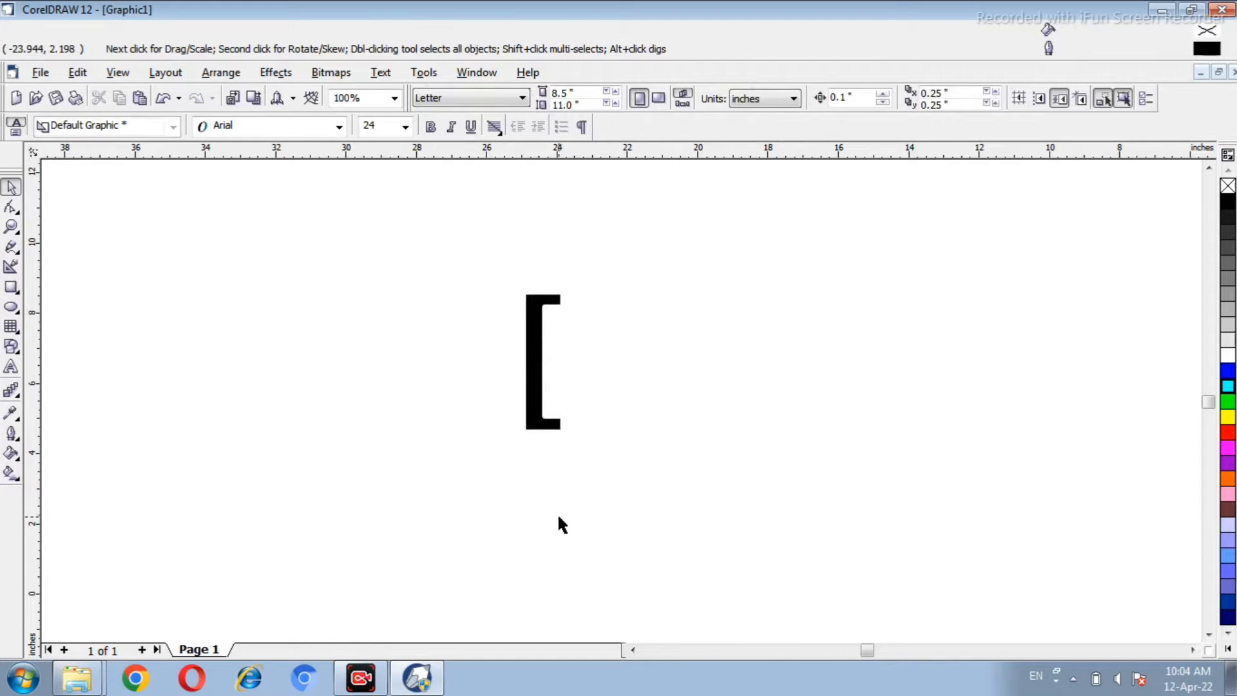
# Duplicate the black bracket and place the copy about 3.3 inches to the right of the original.
pyautogui.click(536, 427)
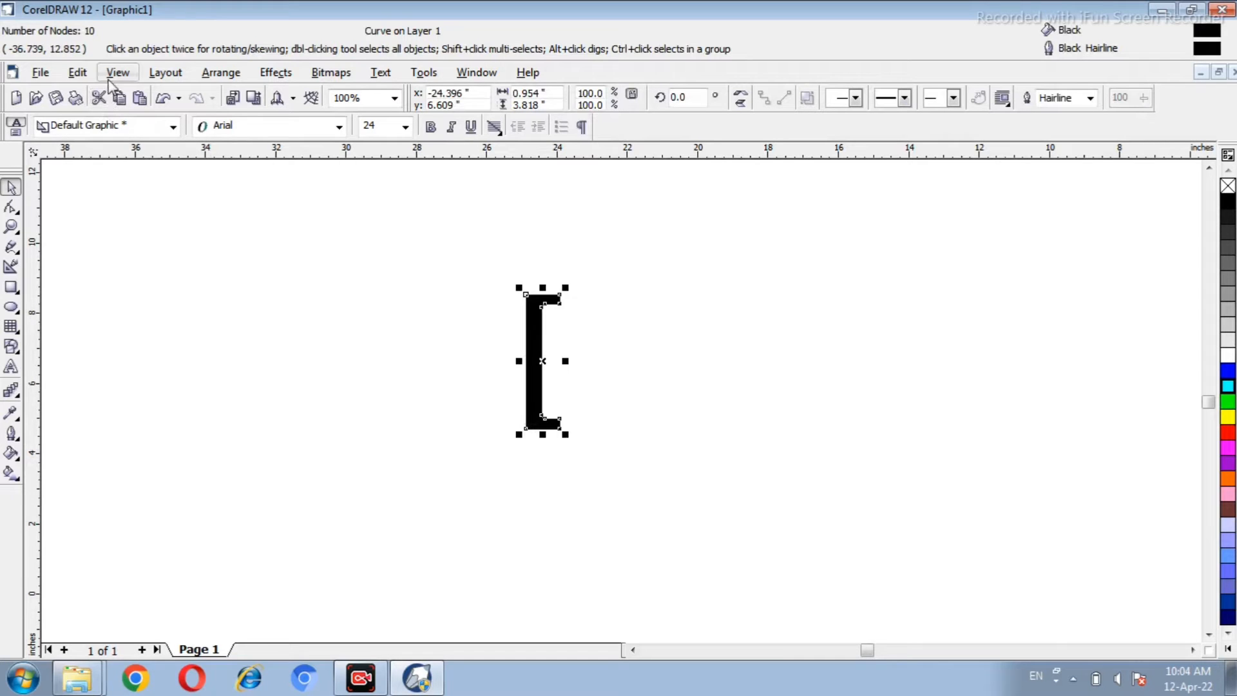
pyautogui.click(78, 72)
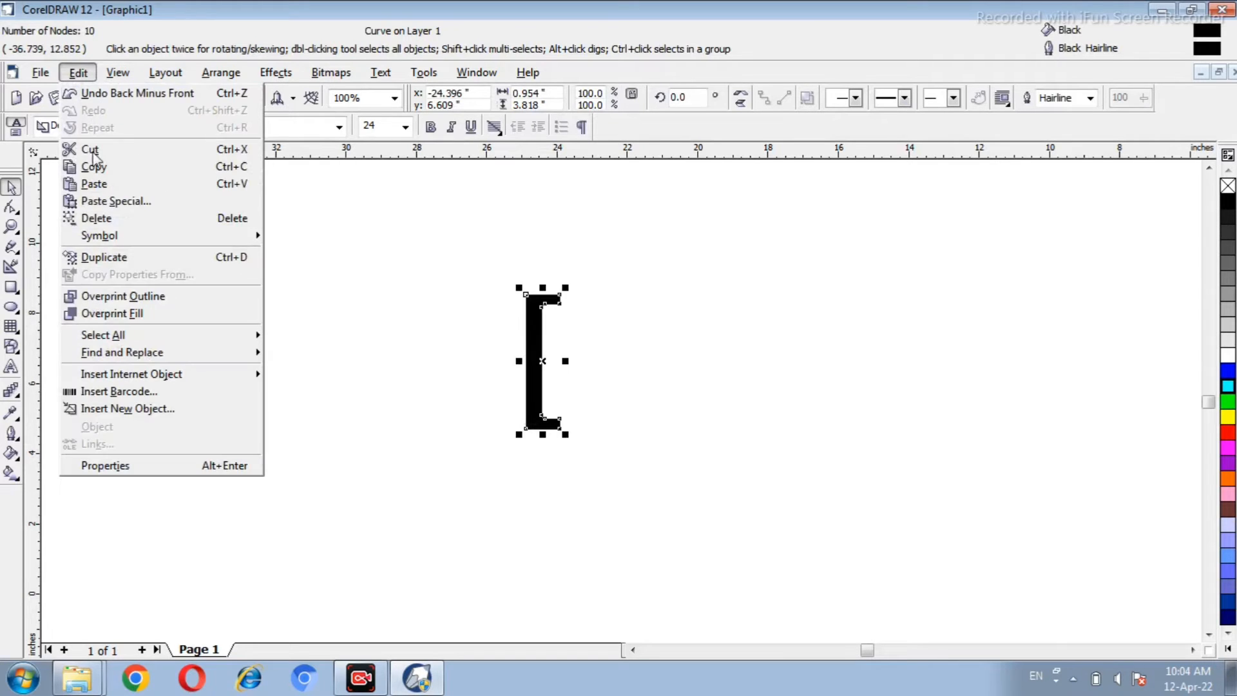
pyautogui.click(128, 259)
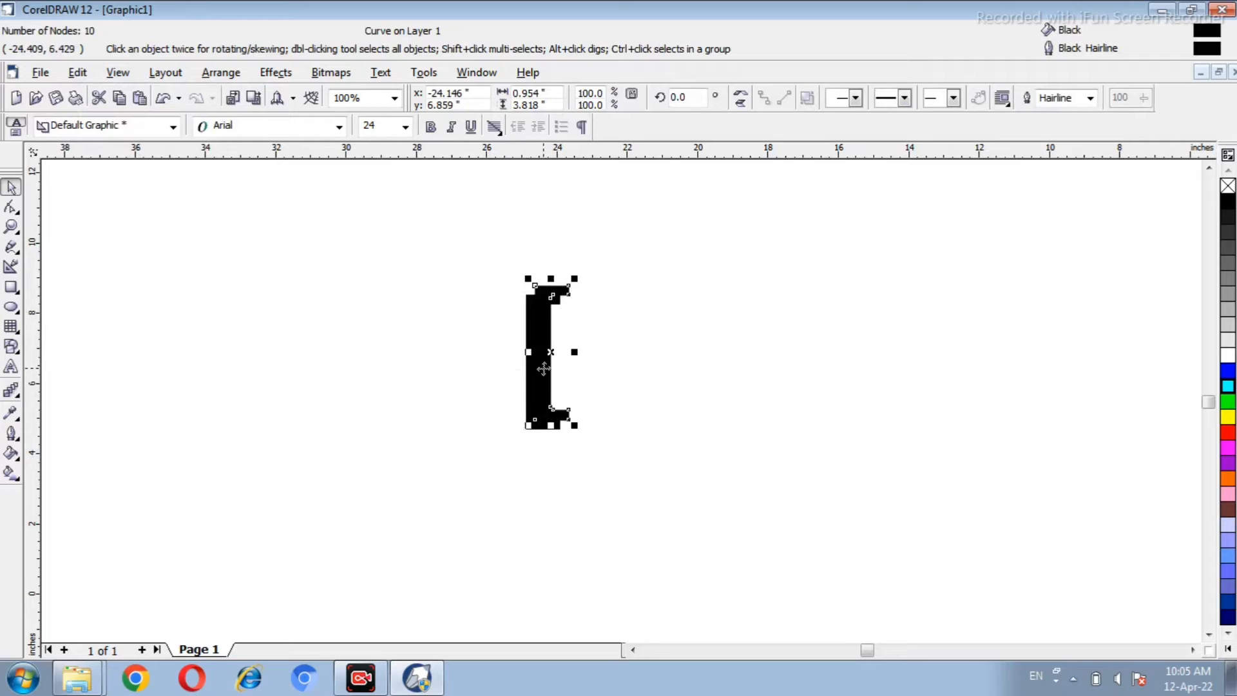
pyautogui.moveTo(542, 369); pyautogui.dragTo(651, 377)
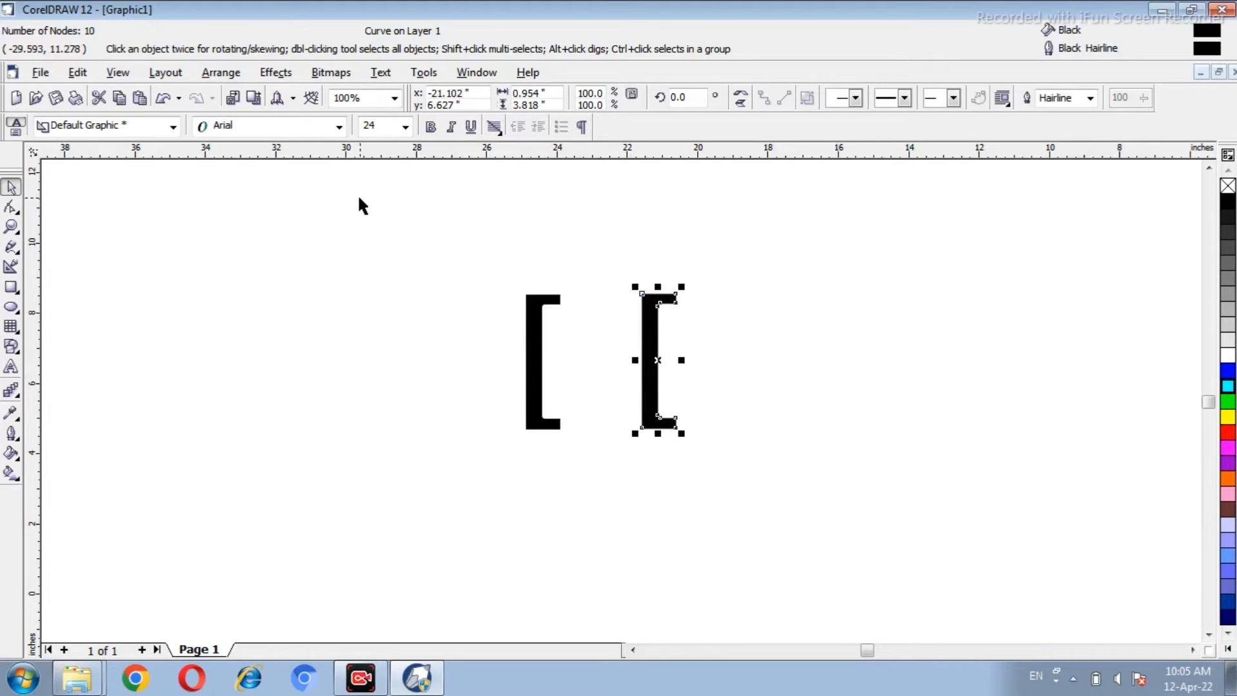
# Rotate the duplicated bracket 180 degrees about its center so it faces the original, and close the transformation settings.
pyautogui.click(209, 76)
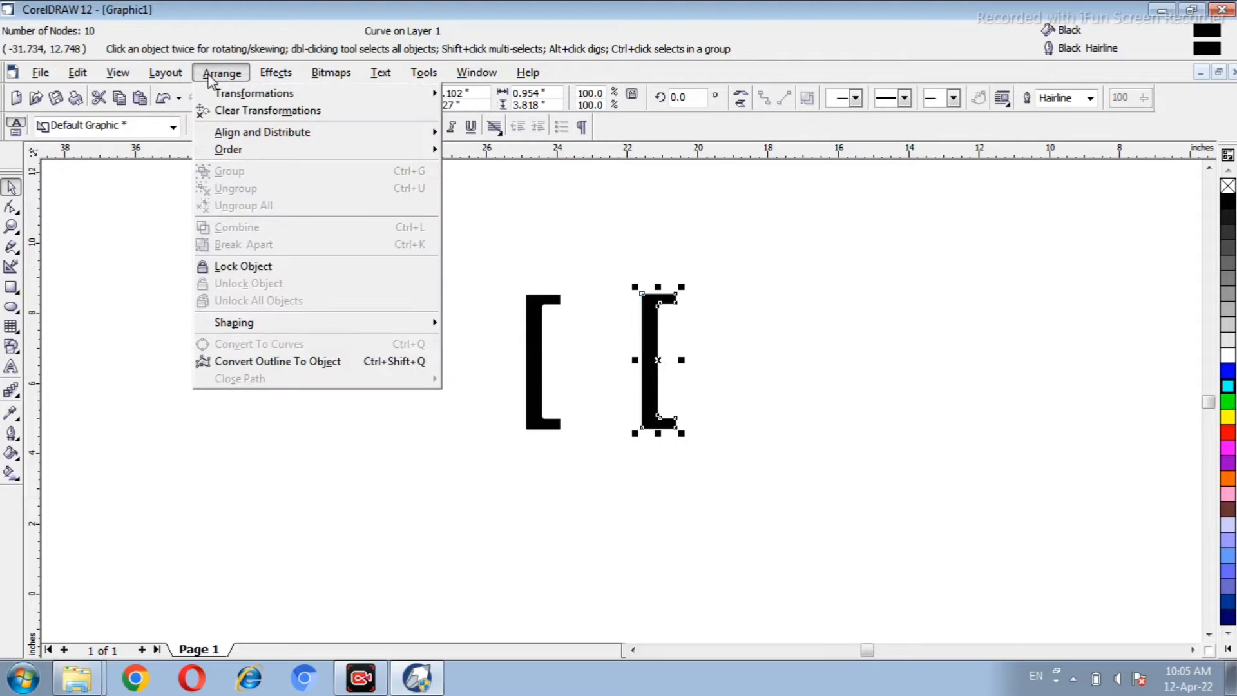
pyautogui.moveTo(239, 104)
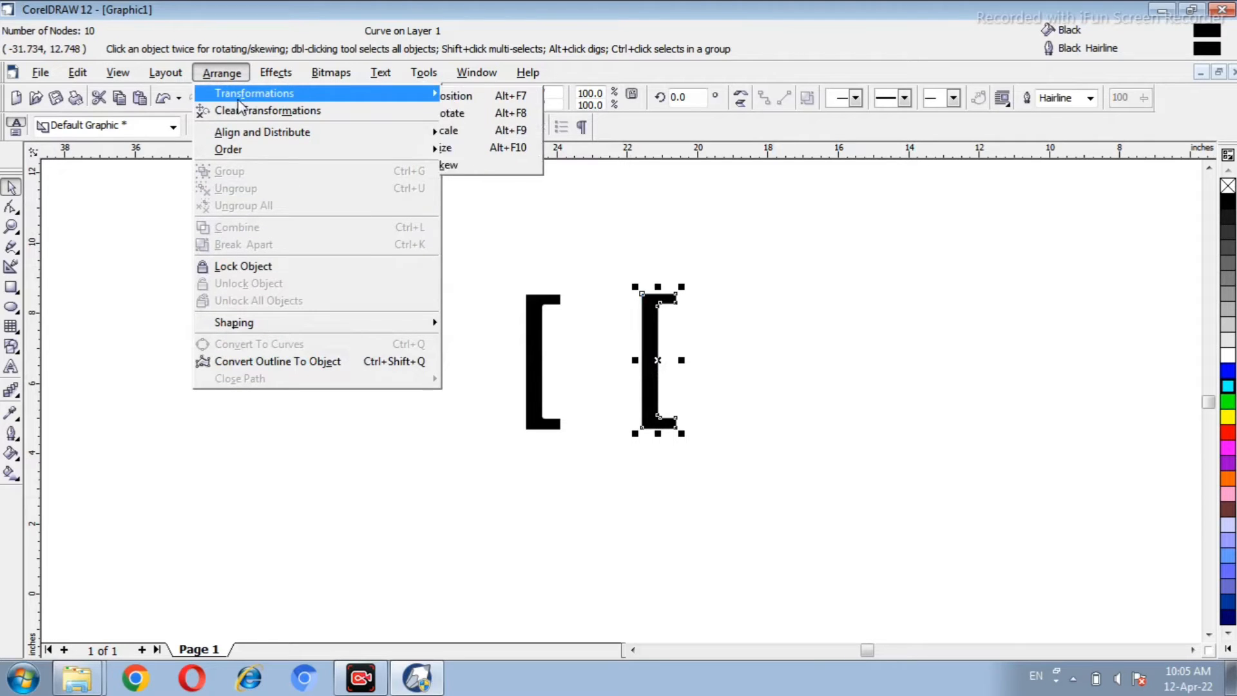
pyautogui.click(451, 114)
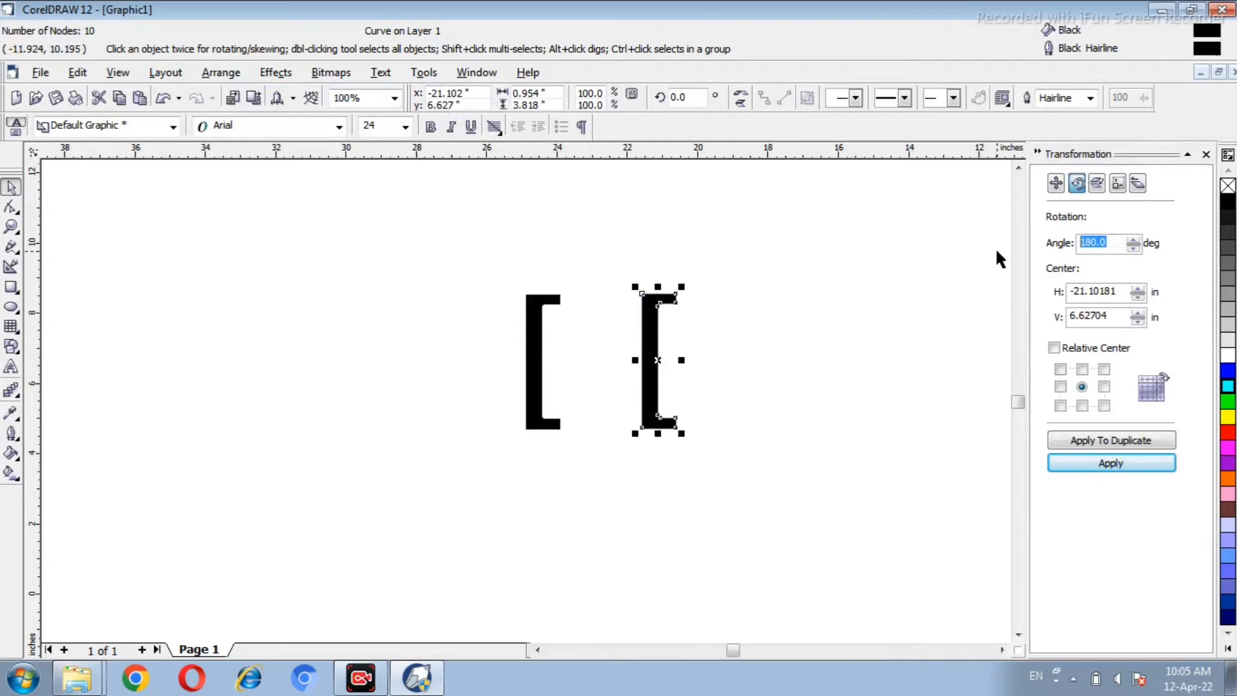
pyautogui.write('18')
pyautogui.click(1108, 463)
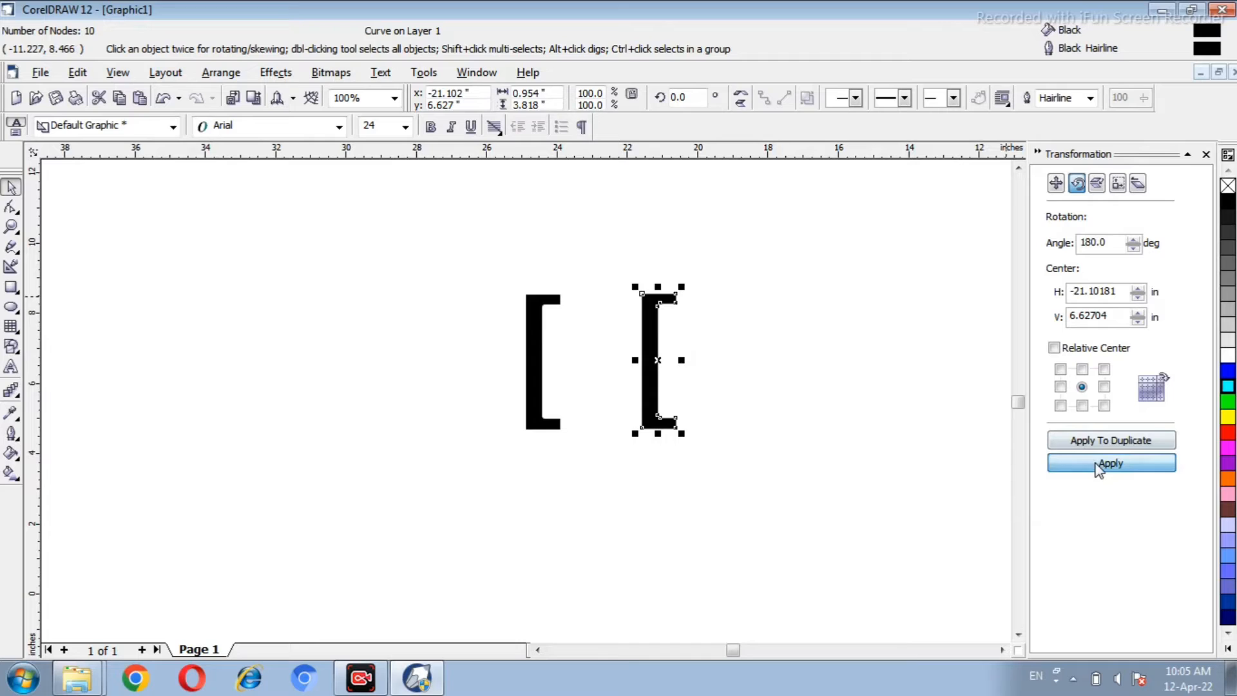
pyautogui.click(823, 453)
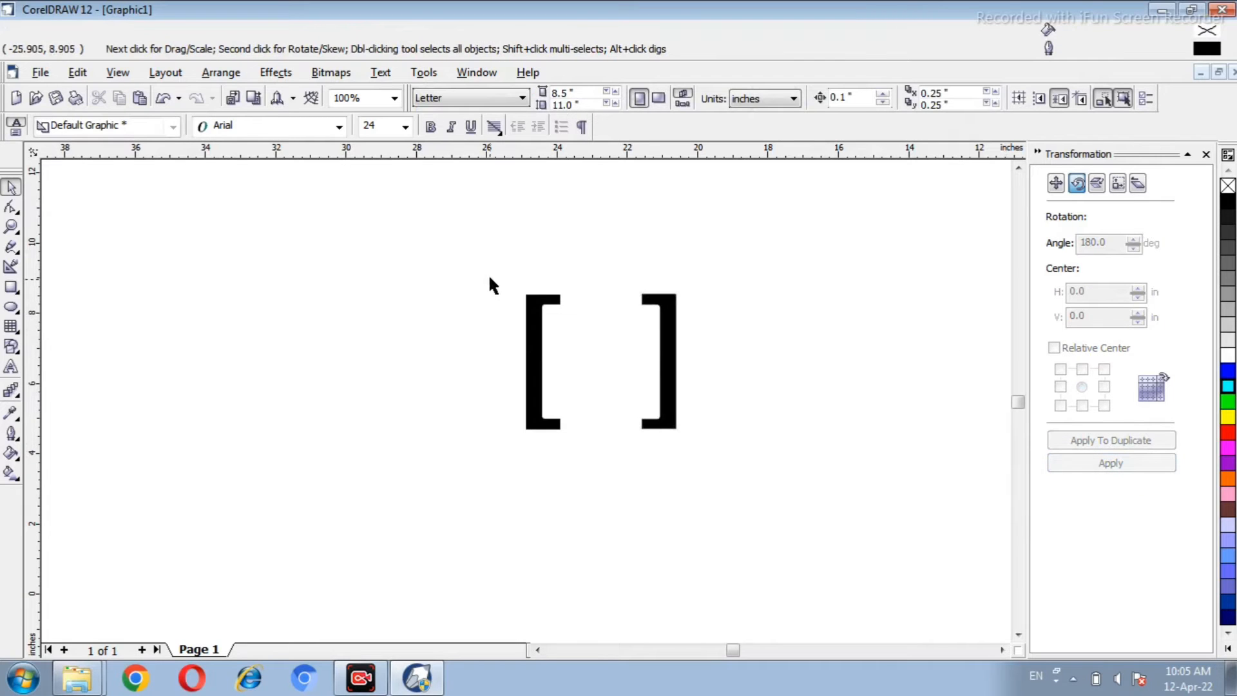
pyautogui.click(1206, 155)
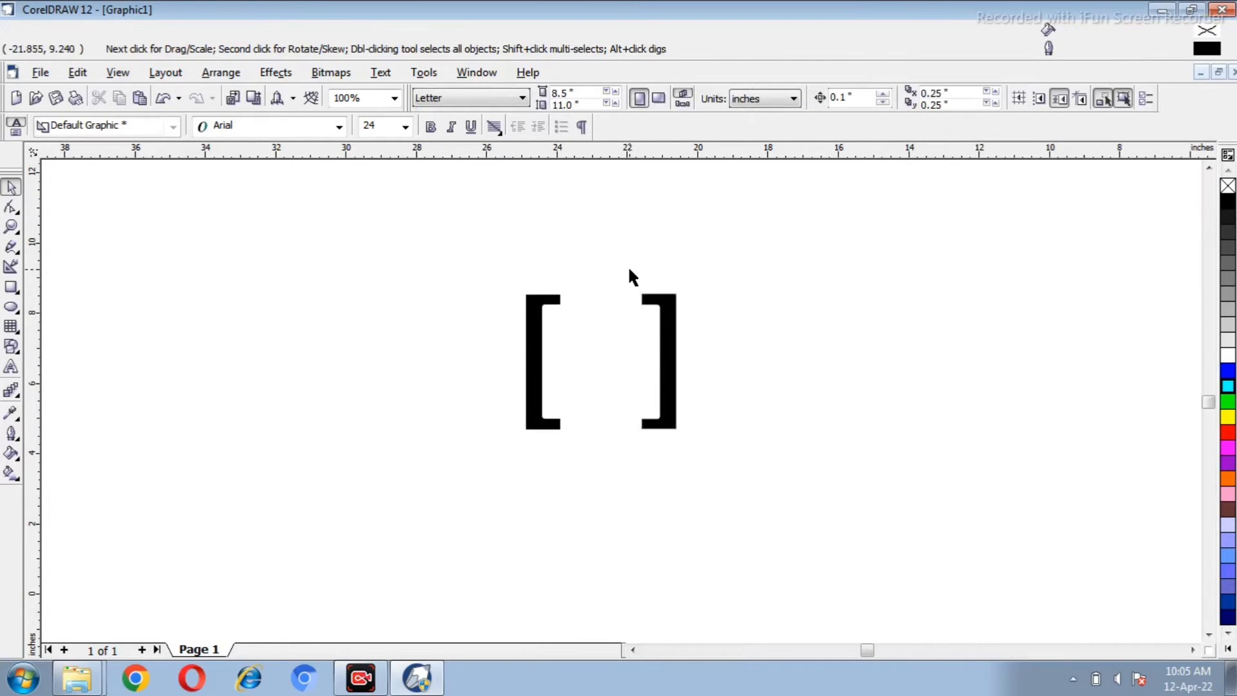
# Align the two brackets vertically, and nudge the right bracket 0.1 inch farther right.
pyautogui.moveTo(474, 254); pyautogui.dragTo(781, 544)
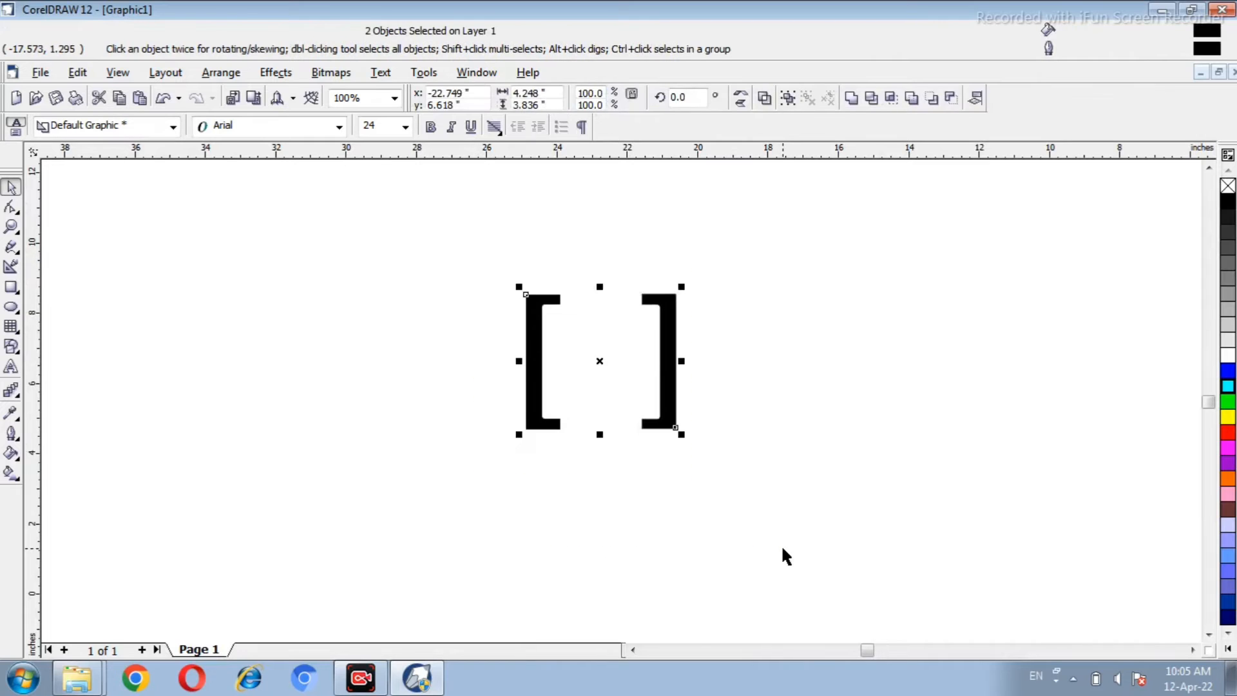
pyautogui.click(795, 448)
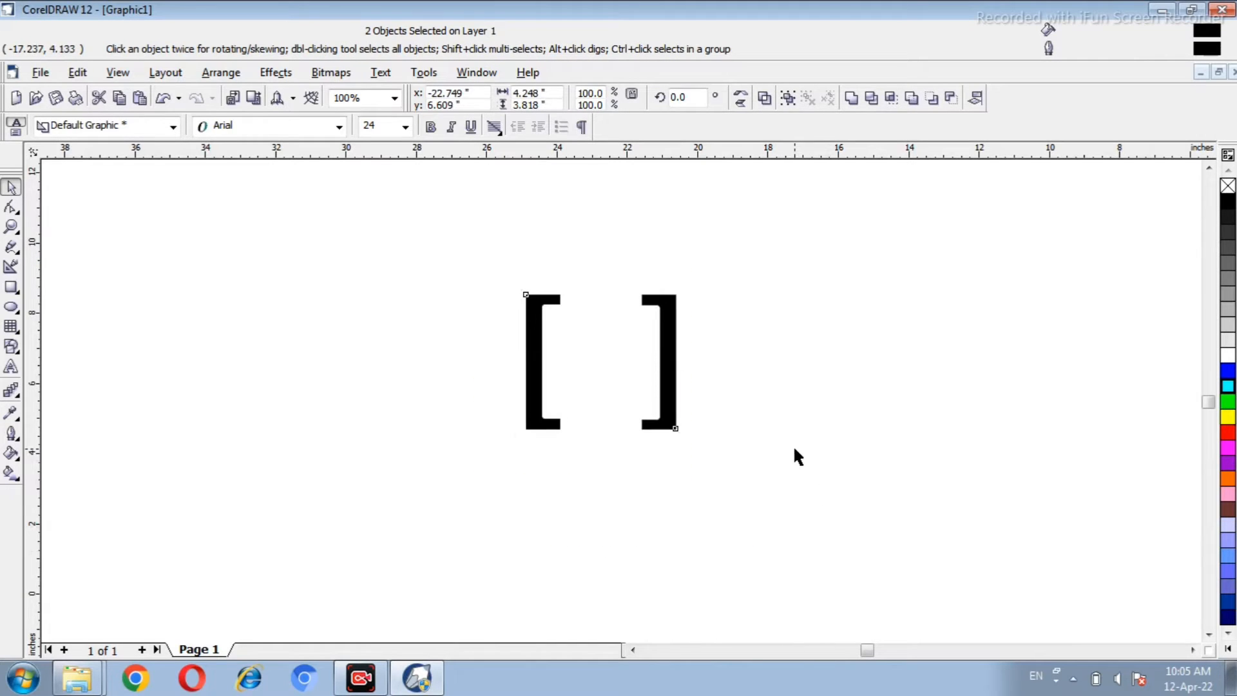
pyautogui.click(674, 418)
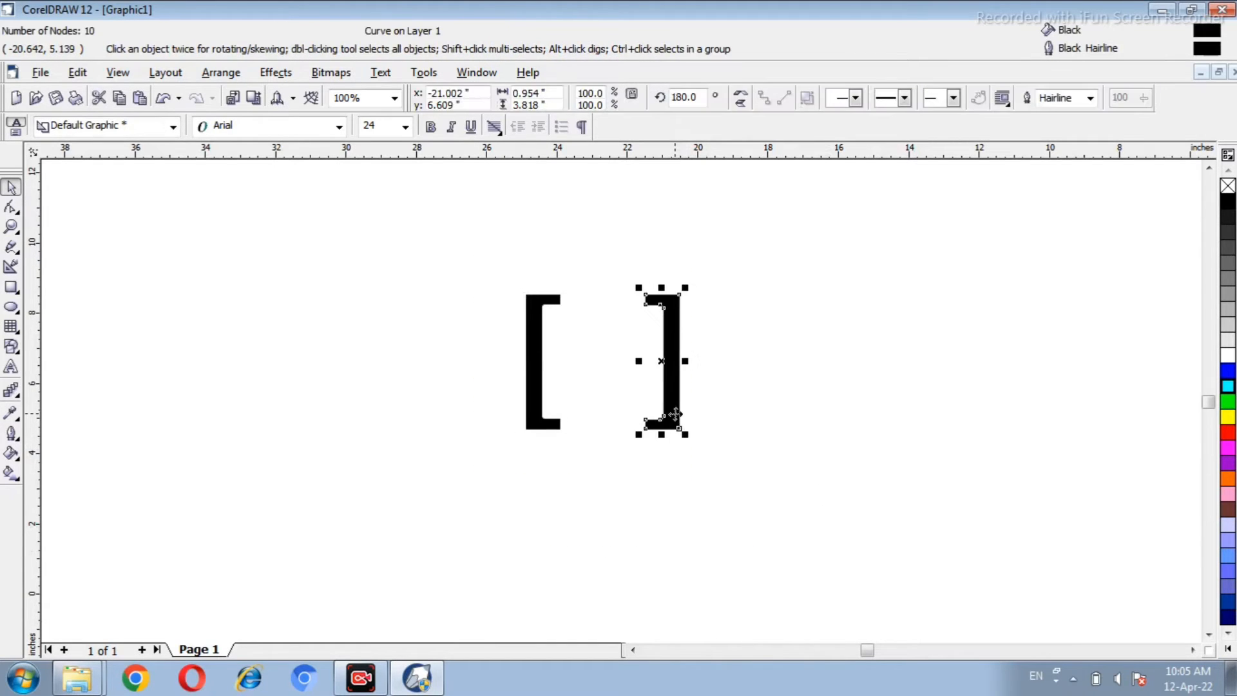
pyautogui.click(477, 454)
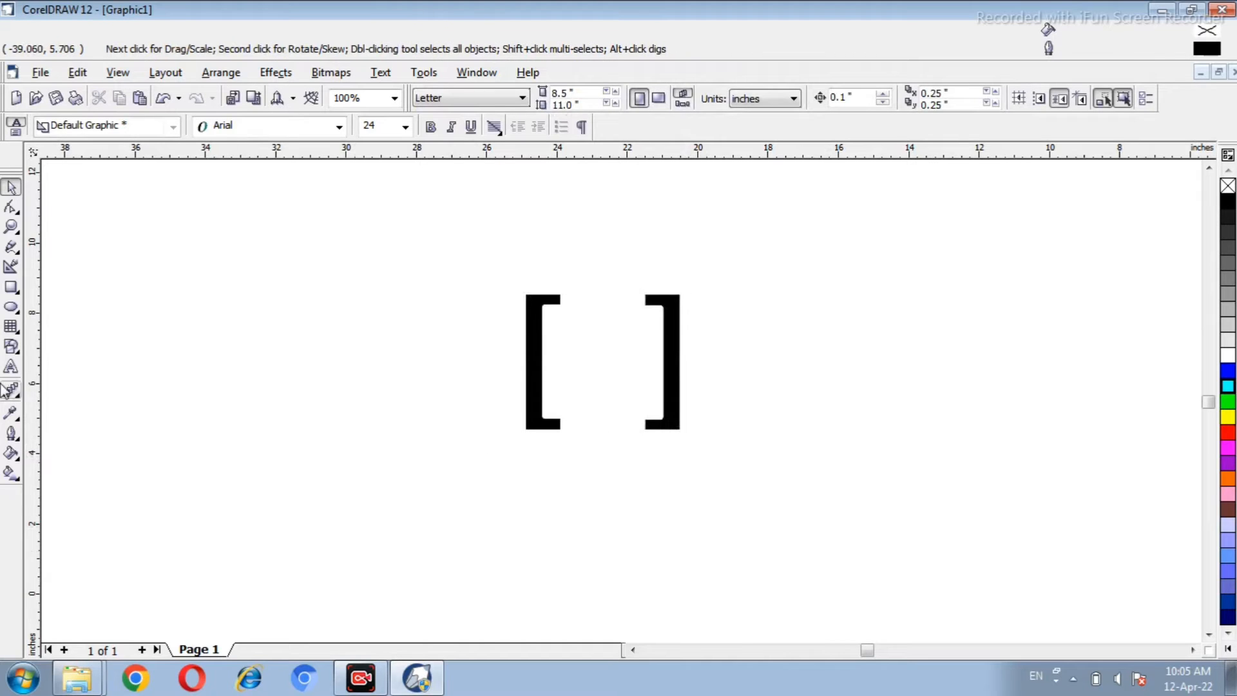
# Add the artistic text "V" to the right of the brackets and set its font to Arial Black.
pyautogui.click(11, 367)
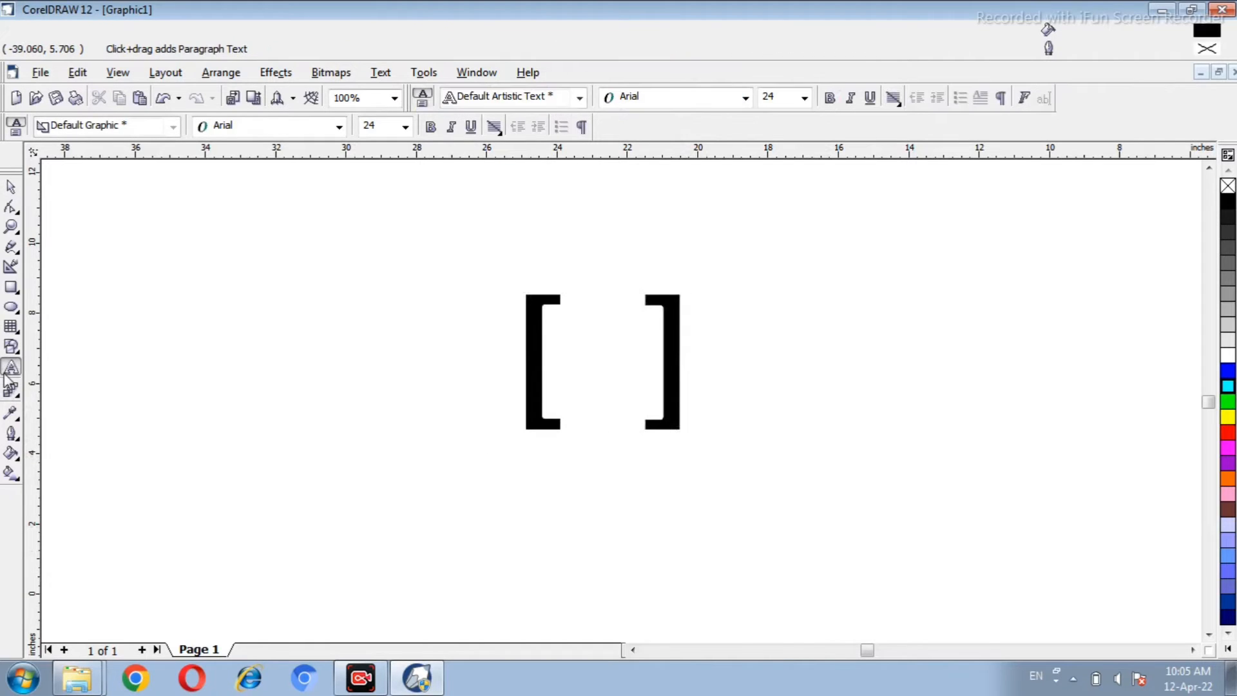
pyautogui.click(807, 428)
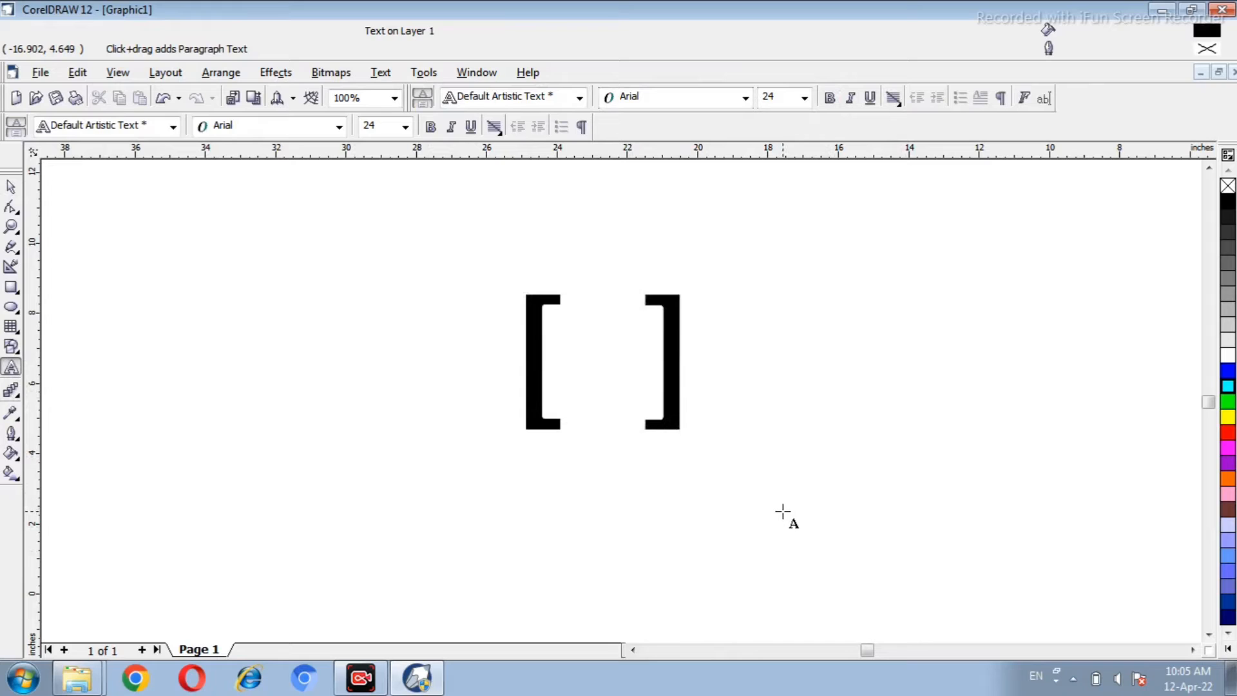
pyautogui.write('V')
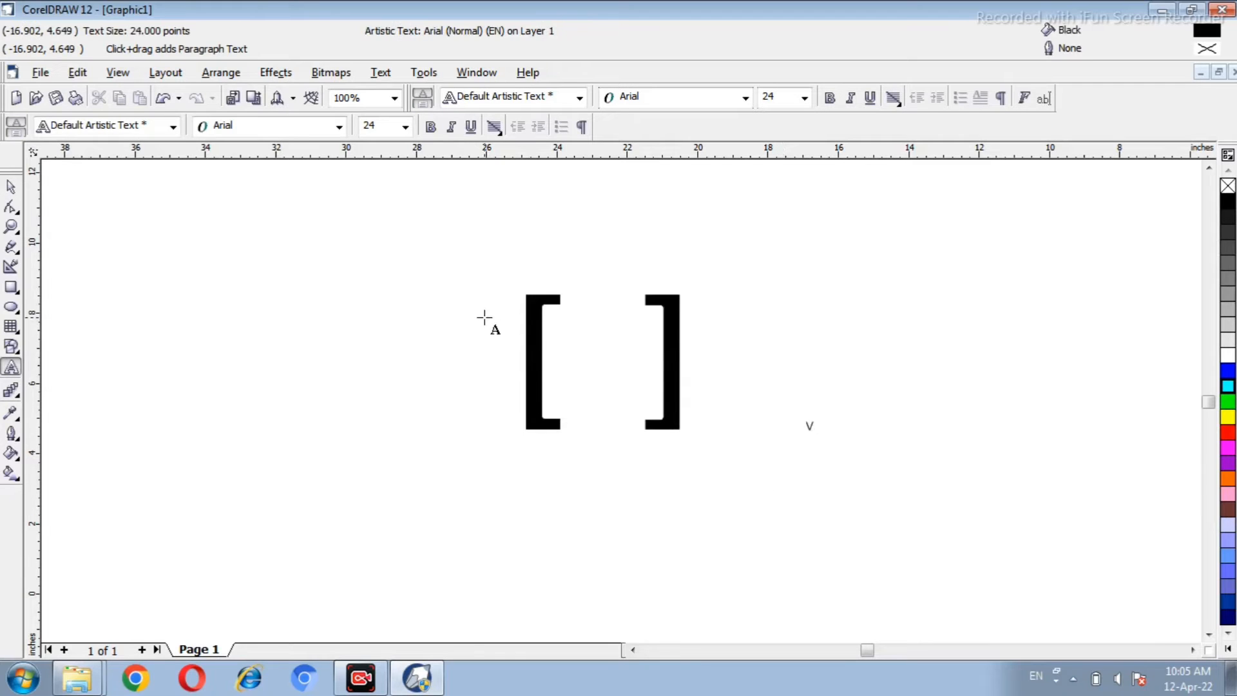
pyautogui.click(11, 187)
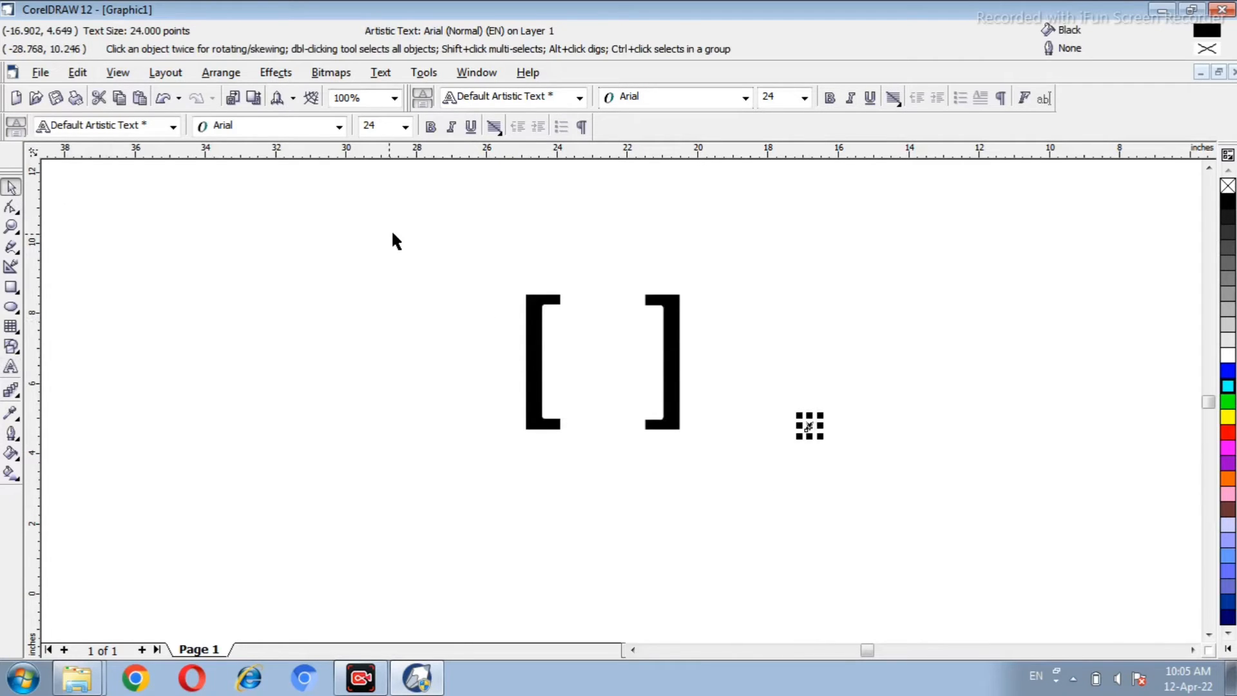
pyautogui.click(747, 99)
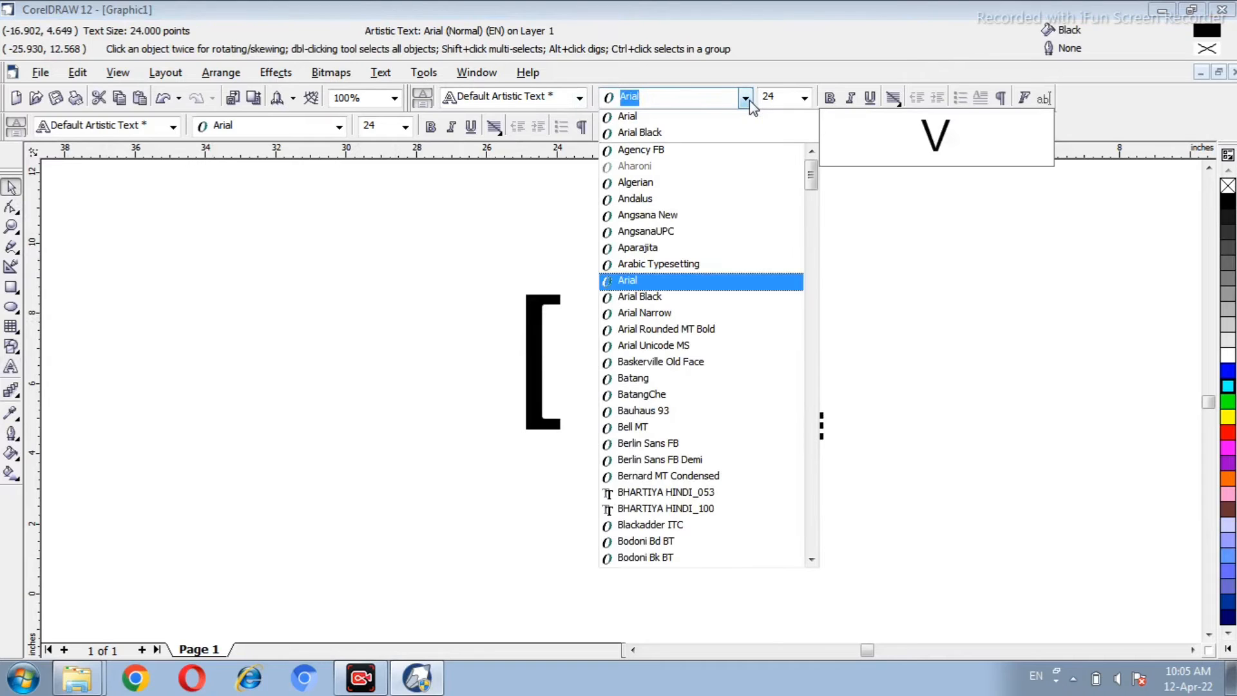
pyautogui.click(735, 130)
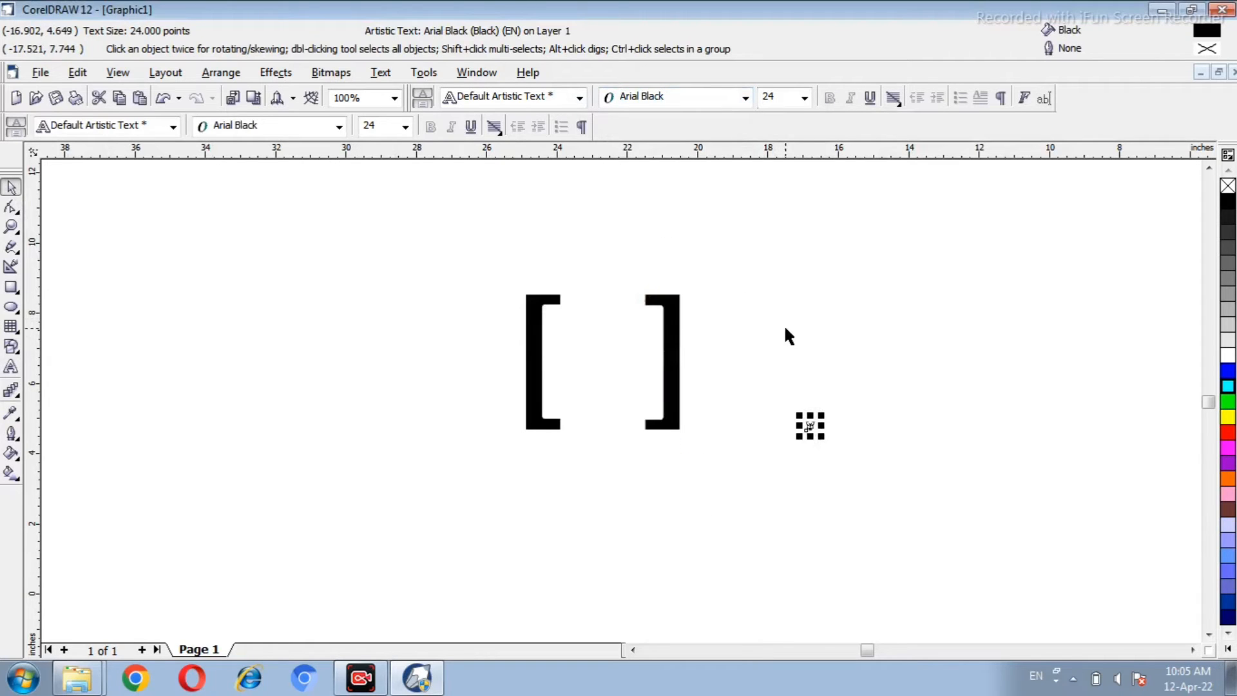
# Enlarge the letter V proportionally to about 267 points and deselect it.
pyautogui.click(811, 430)
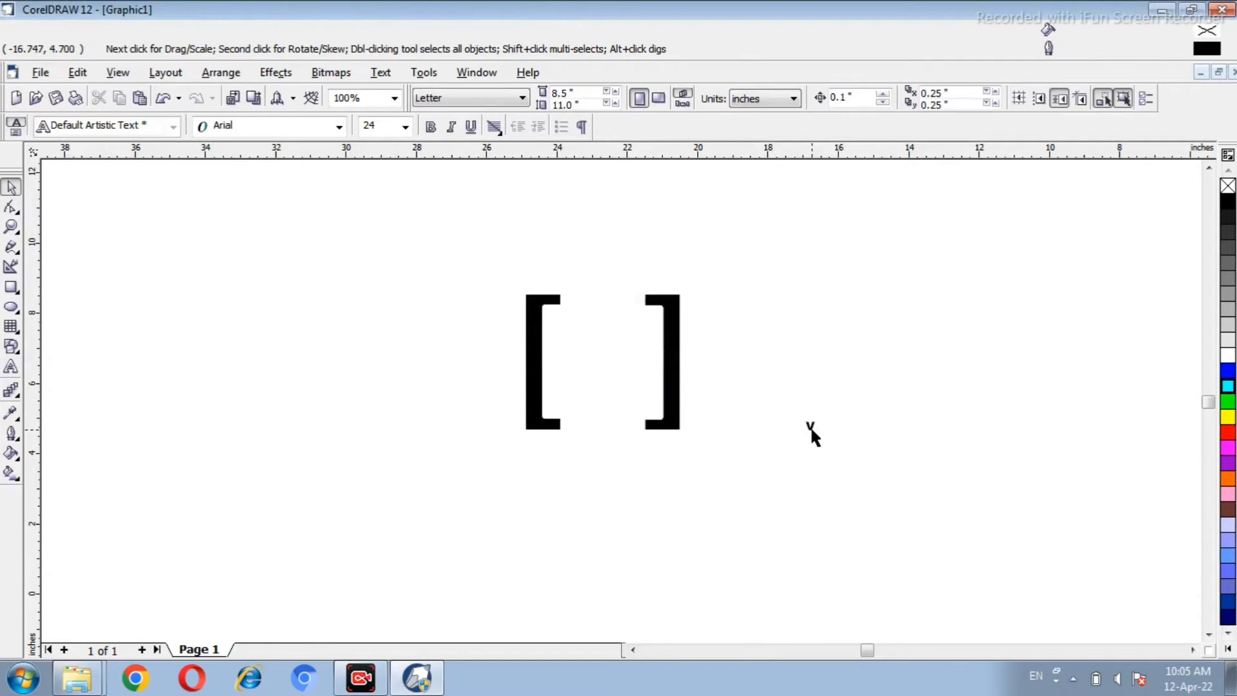
pyautogui.click(811, 427)
pyautogui.moveTo(816, 418); pyautogui.dragTo(895, 301)
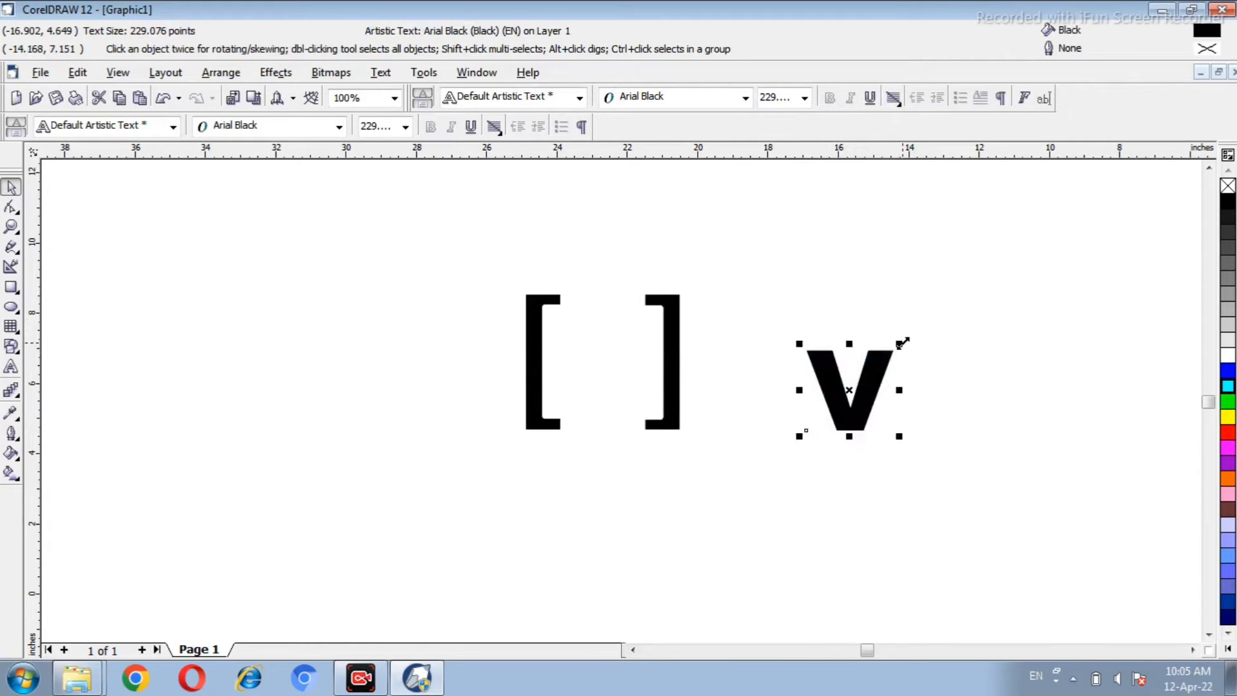
pyautogui.moveTo(900, 344); pyautogui.dragTo(916, 328)
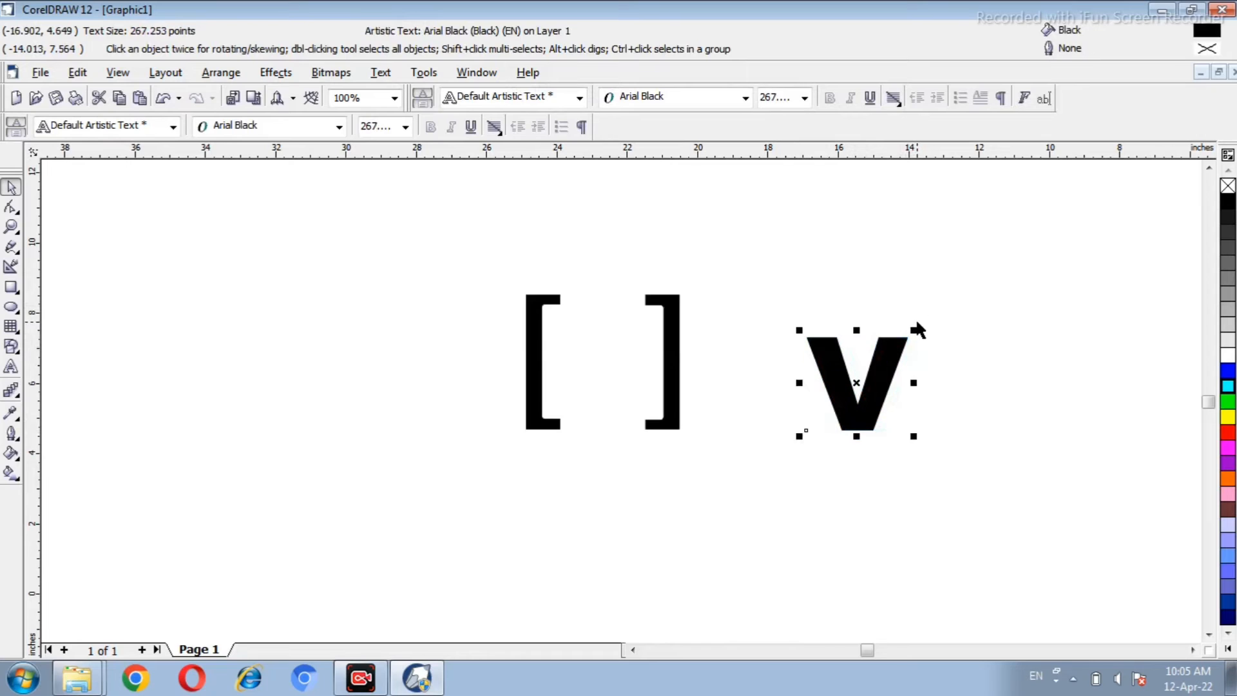
pyautogui.click(956, 384)
# Fill the letter V with the Light Green palette color.
pyautogui.click(839, 410)
pyautogui.click(1228, 649)
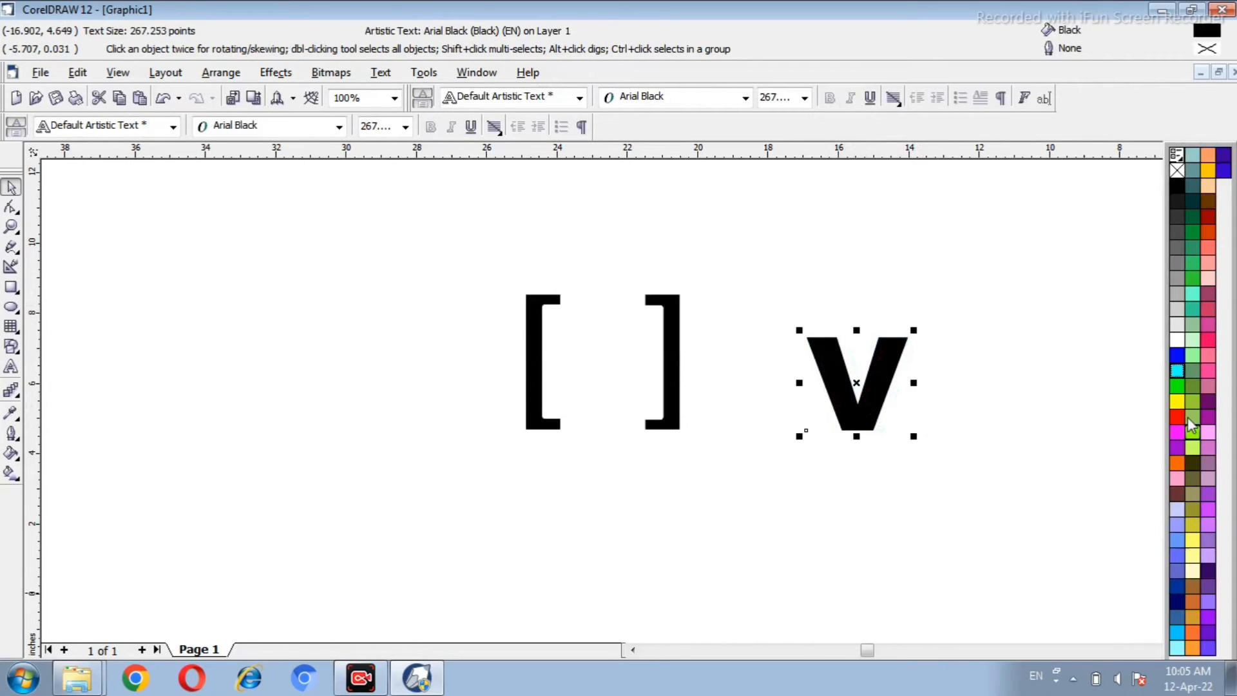
pyautogui.click(1193, 278)
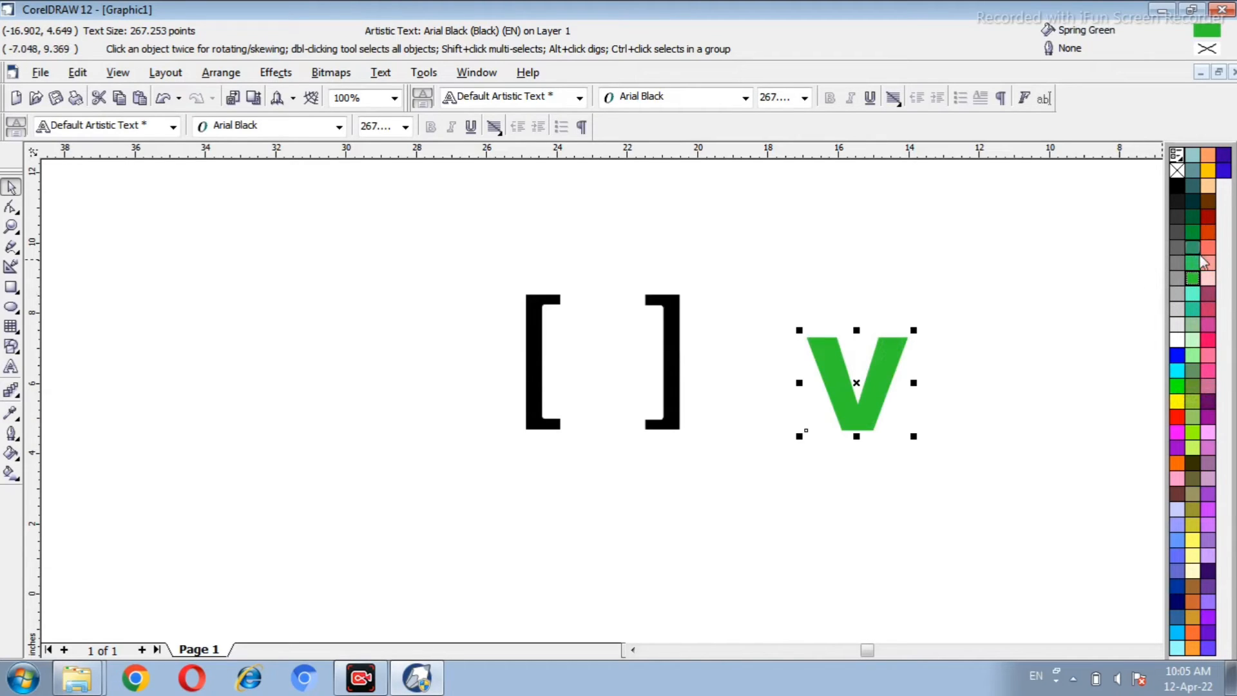
pyautogui.click(1194, 261)
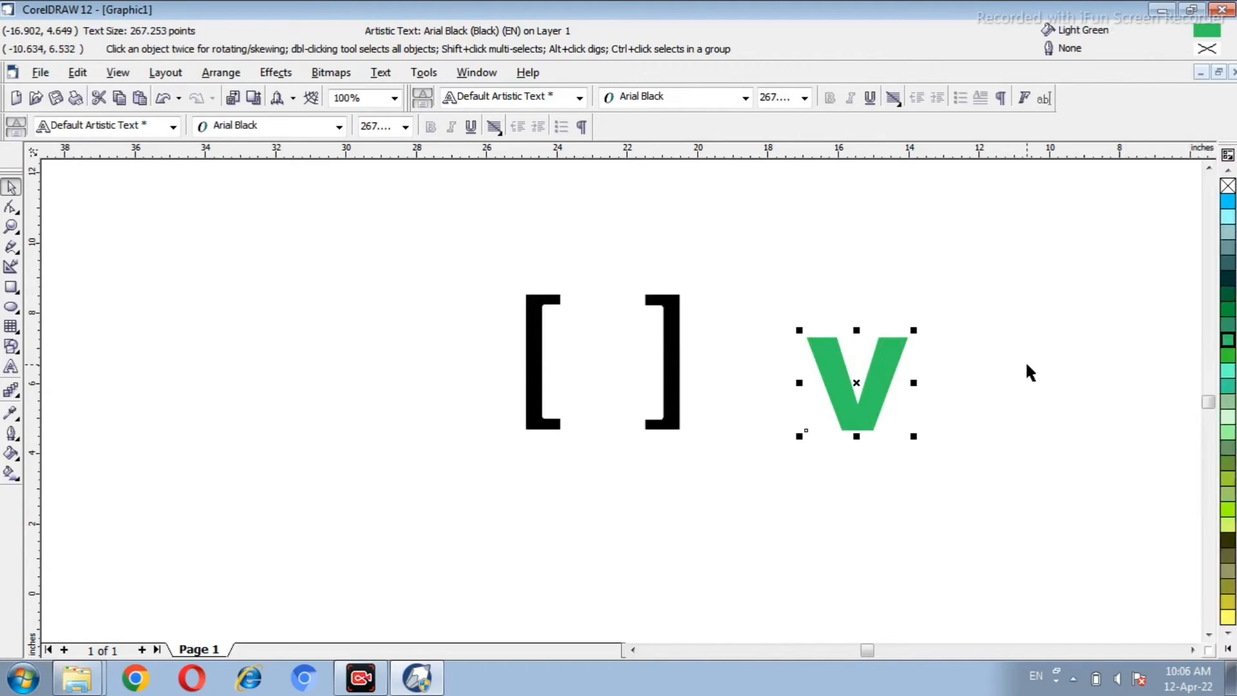
# Move the green V between the two brackets and stretch it slightly downward to about 290.6 points.
pyautogui.click(980, 407)
pyautogui.click(870, 400)
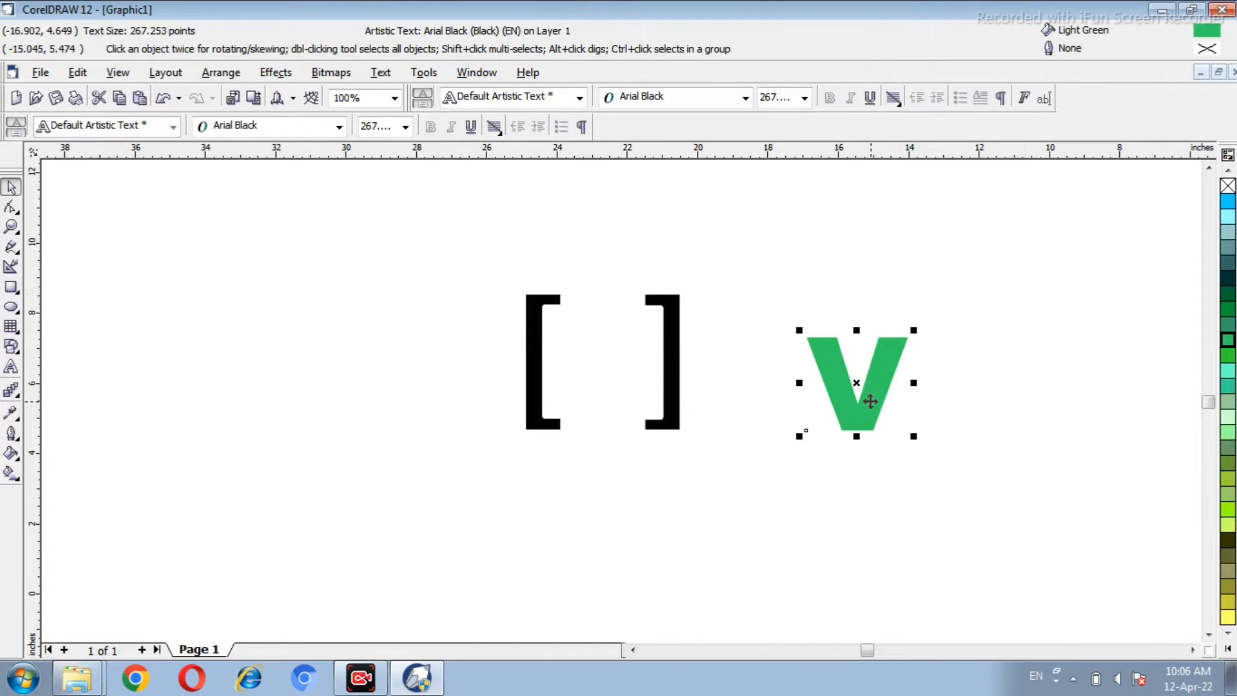
pyautogui.moveTo(862, 381); pyautogui.dragTo(616, 360)
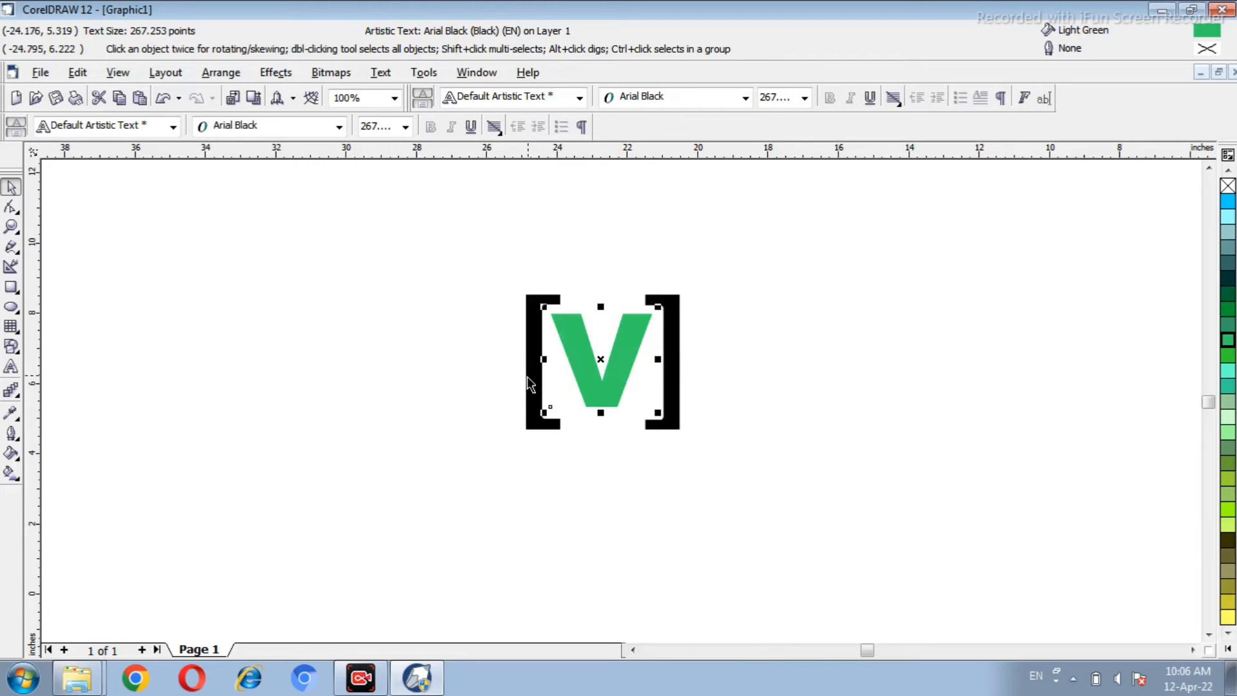
pyautogui.click(460, 369)
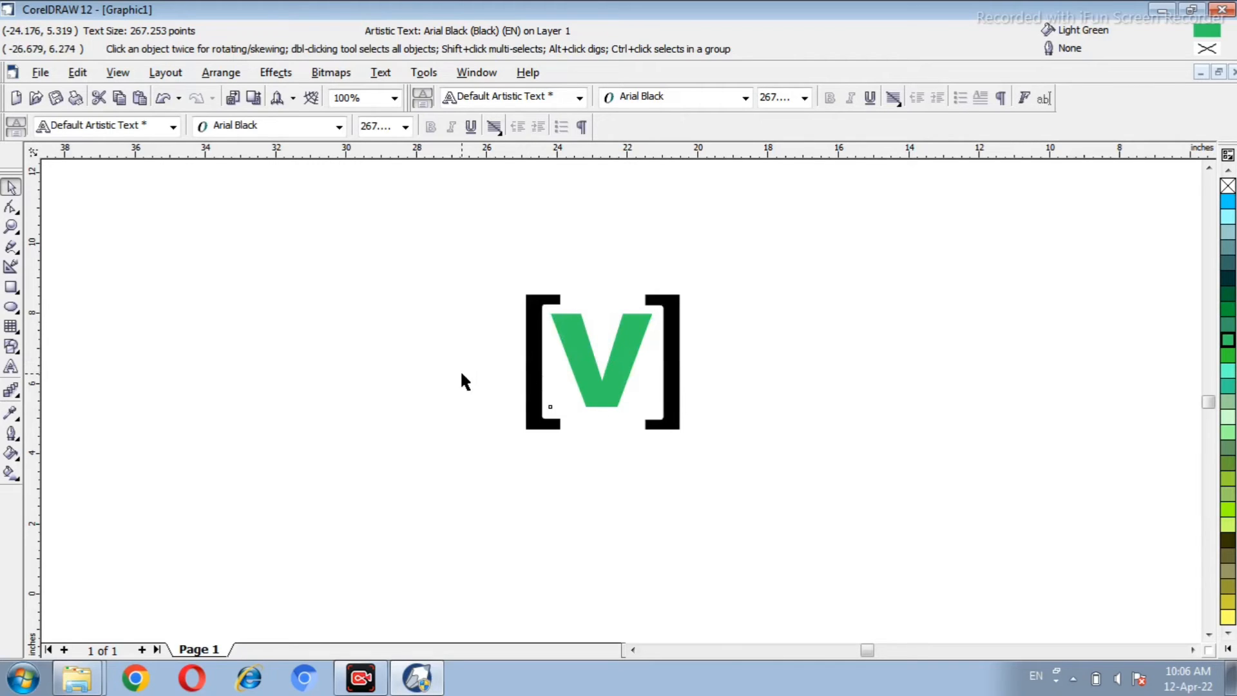
pyautogui.click(601, 377)
pyautogui.moveTo(603, 415); pyautogui.dragTo(604, 421)
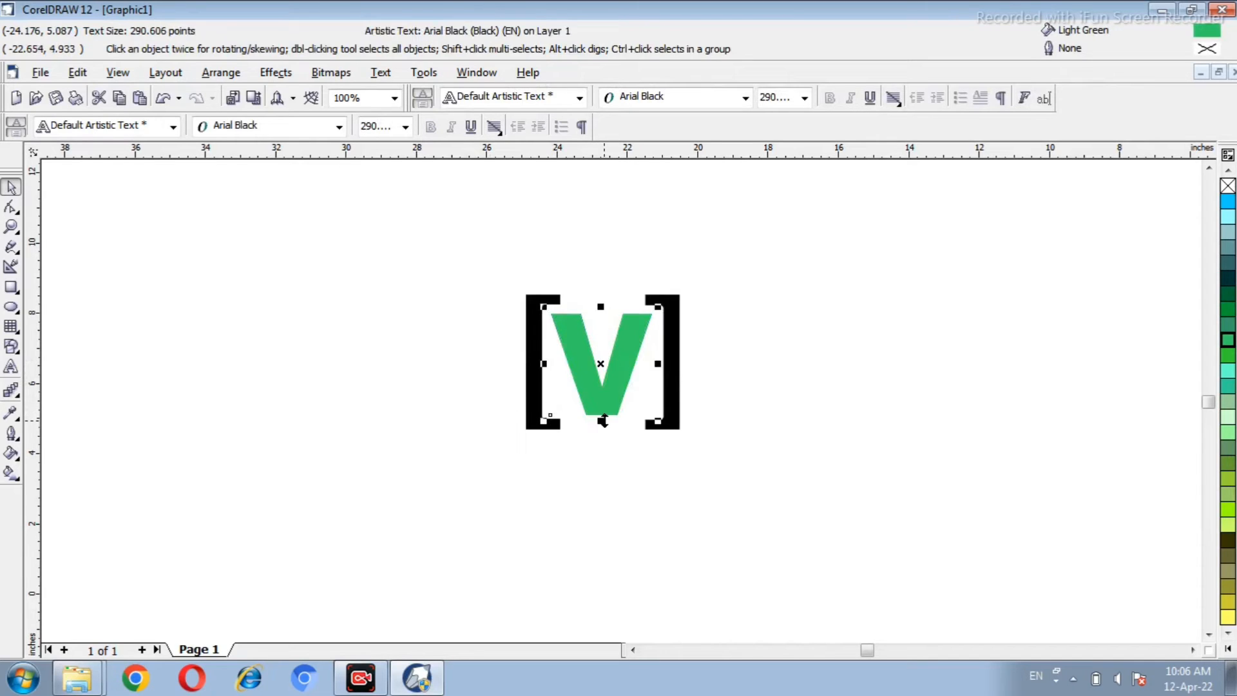
pyautogui.click(420, 353)
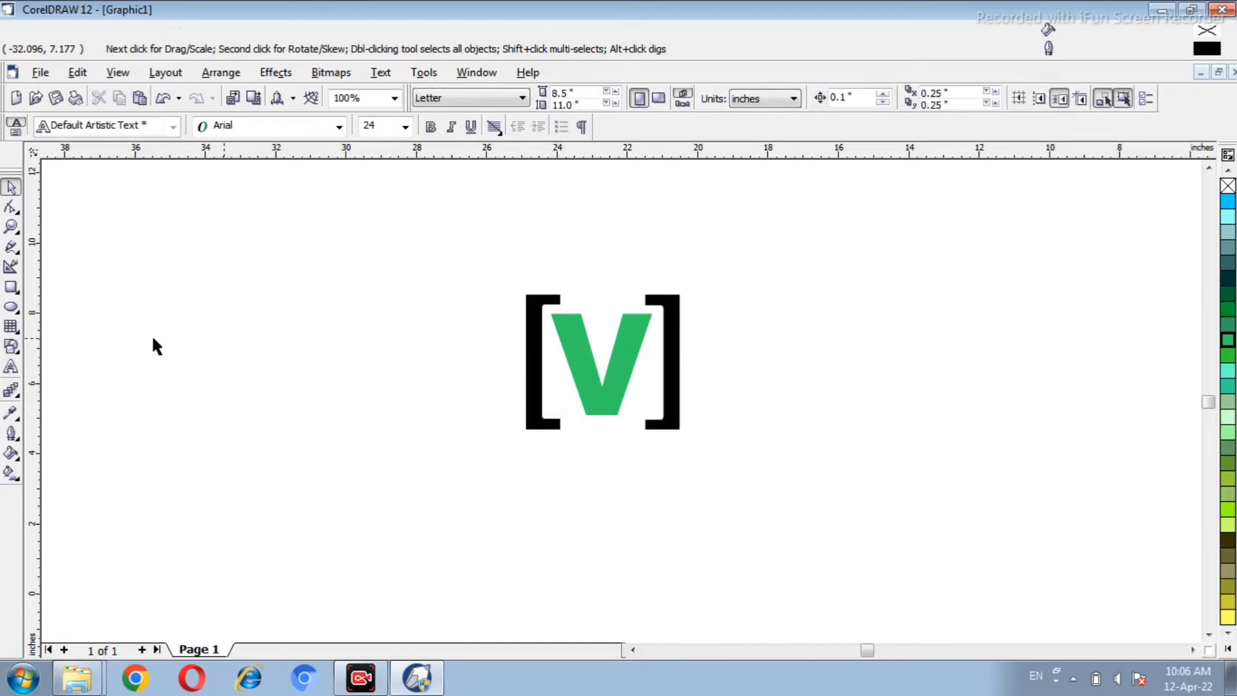
# Add the Arial text "CHANNEL" and place it above the brackets, flush with their left edge, enlarged to about 39 points.
pyautogui.click(12, 367)
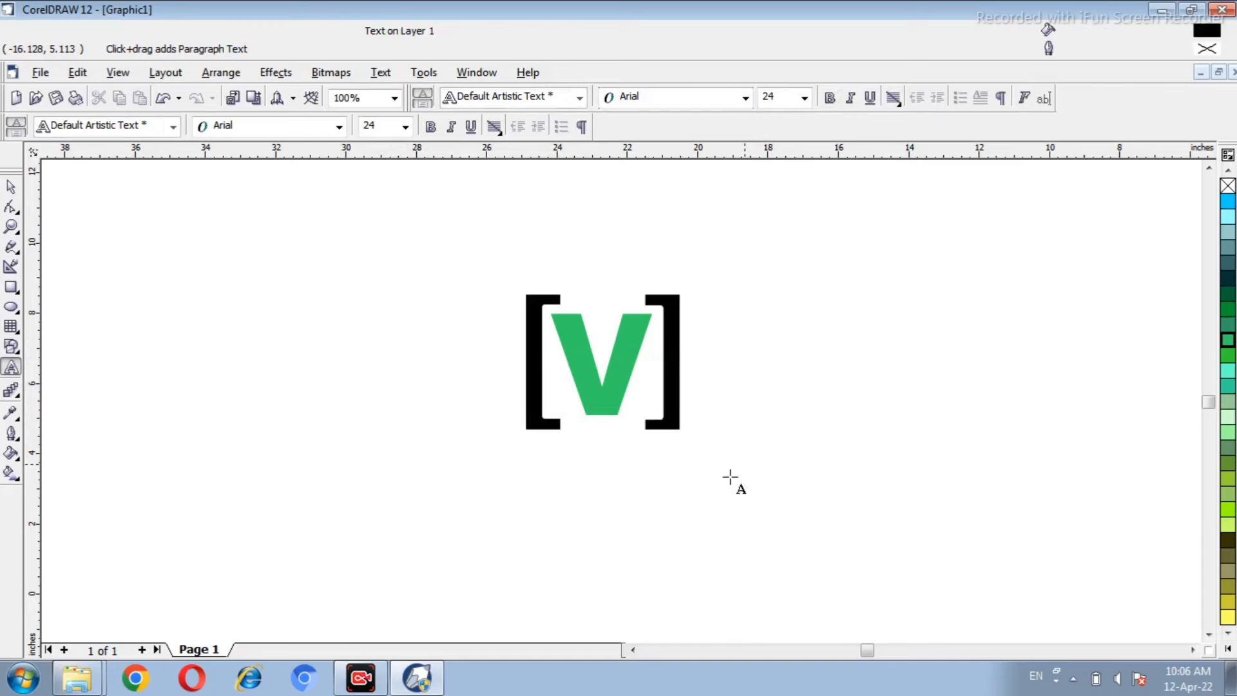
pyautogui.write('CHANNEL')
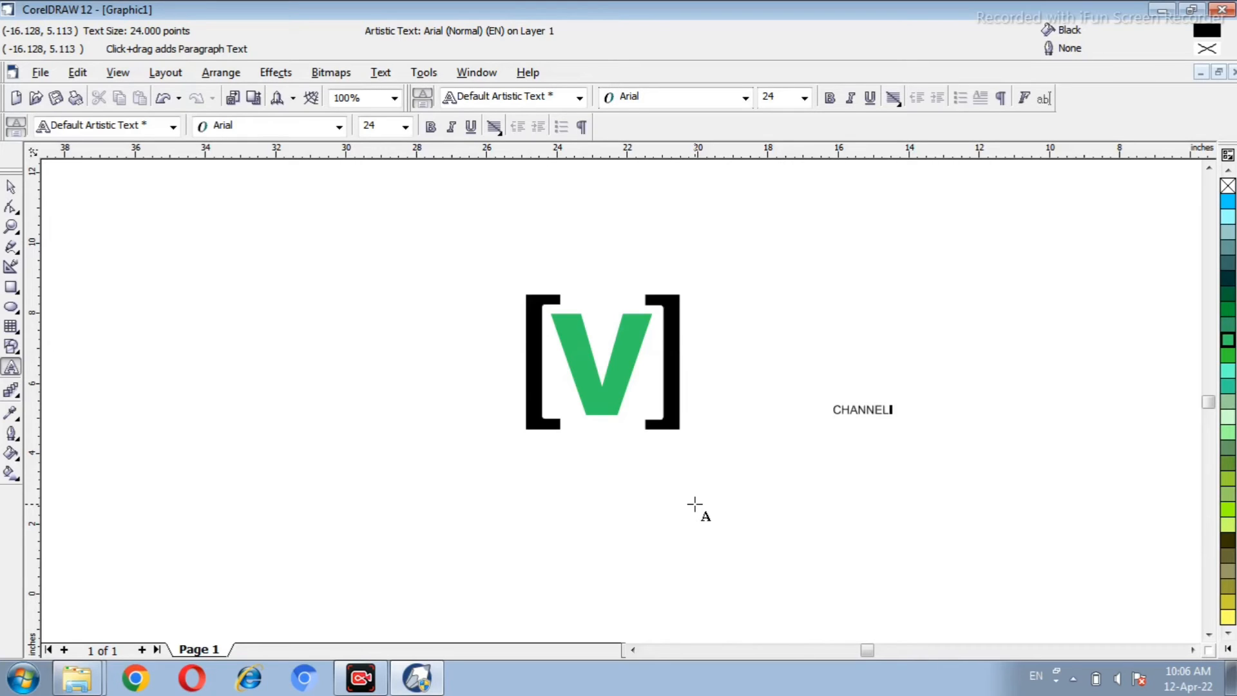
pyautogui.click(11, 186)
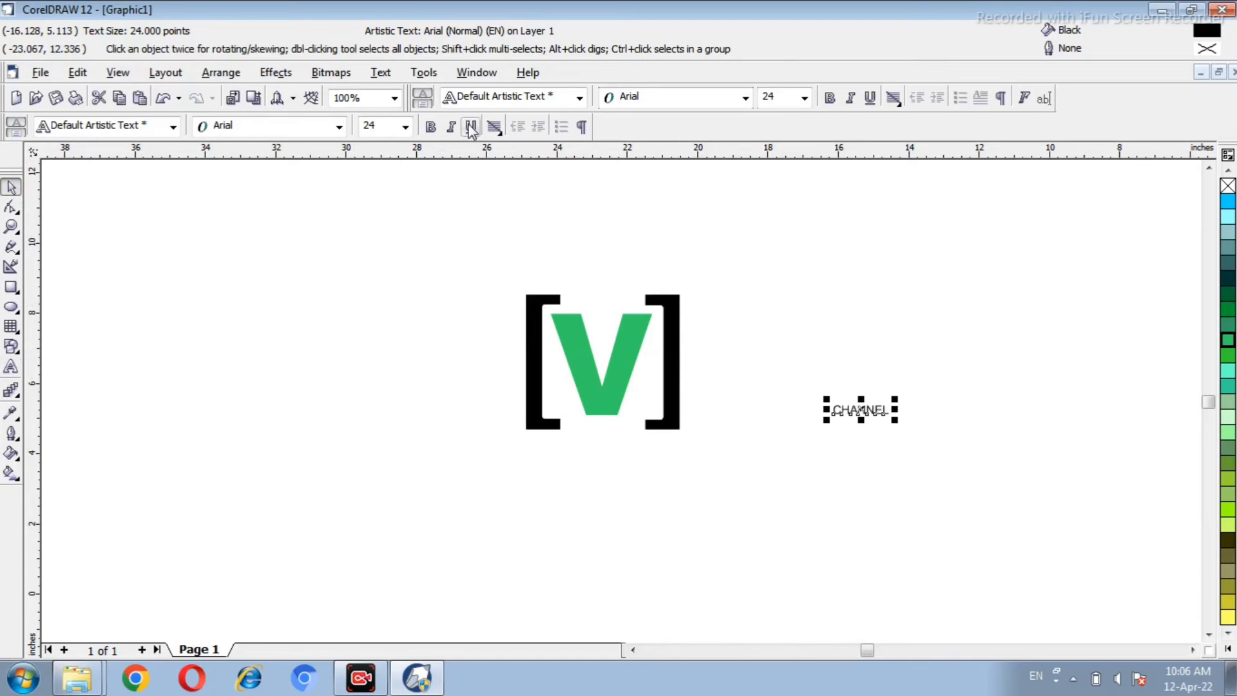
pyautogui.click(376, 73)
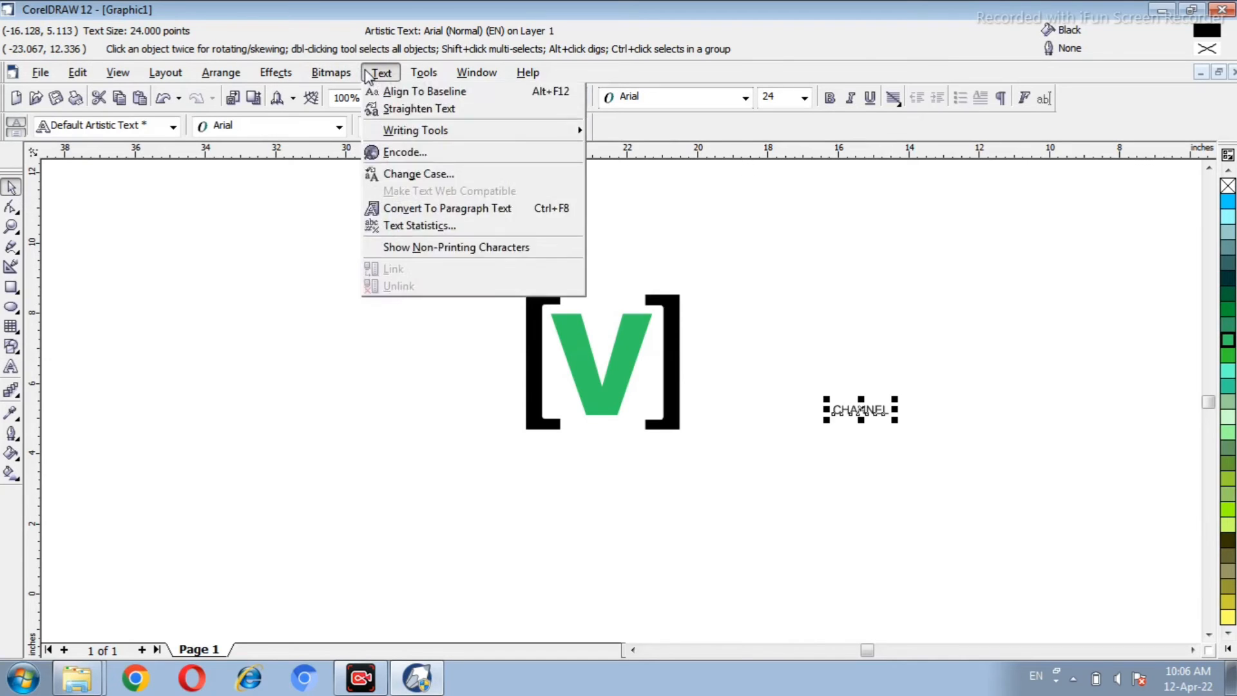
pyautogui.click(256, 203)
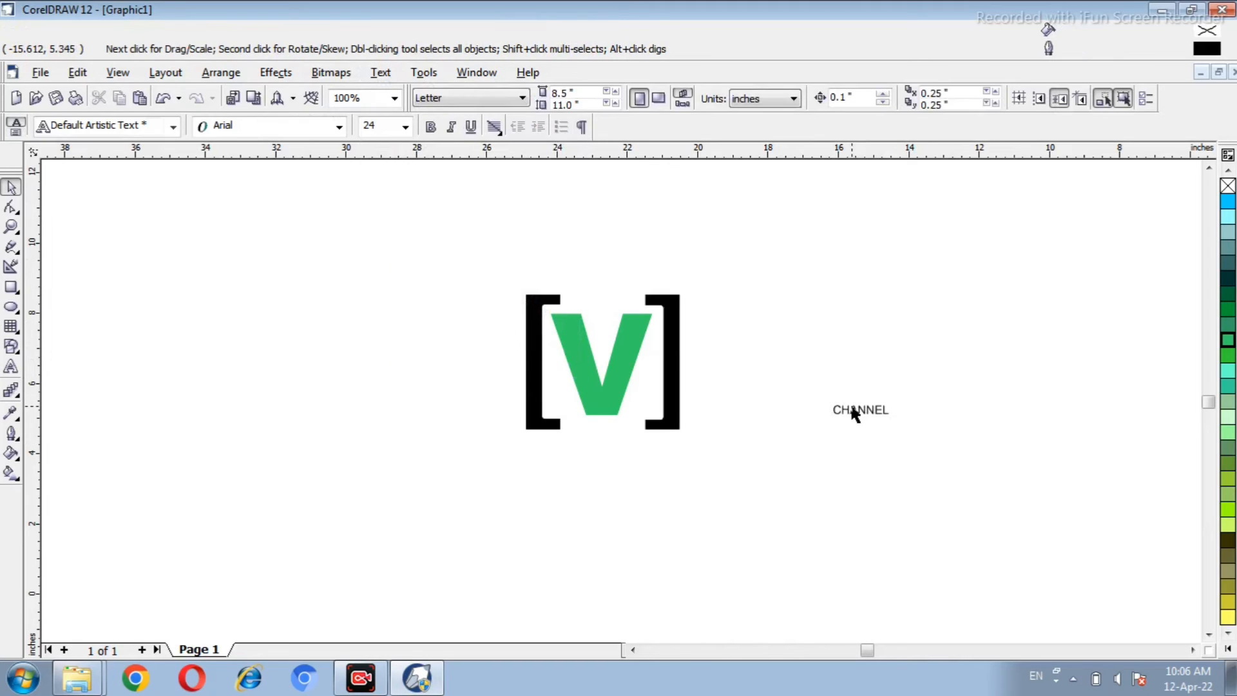
pyautogui.moveTo(849, 404); pyautogui.dragTo(621, 258)
pyautogui.click(588, 240)
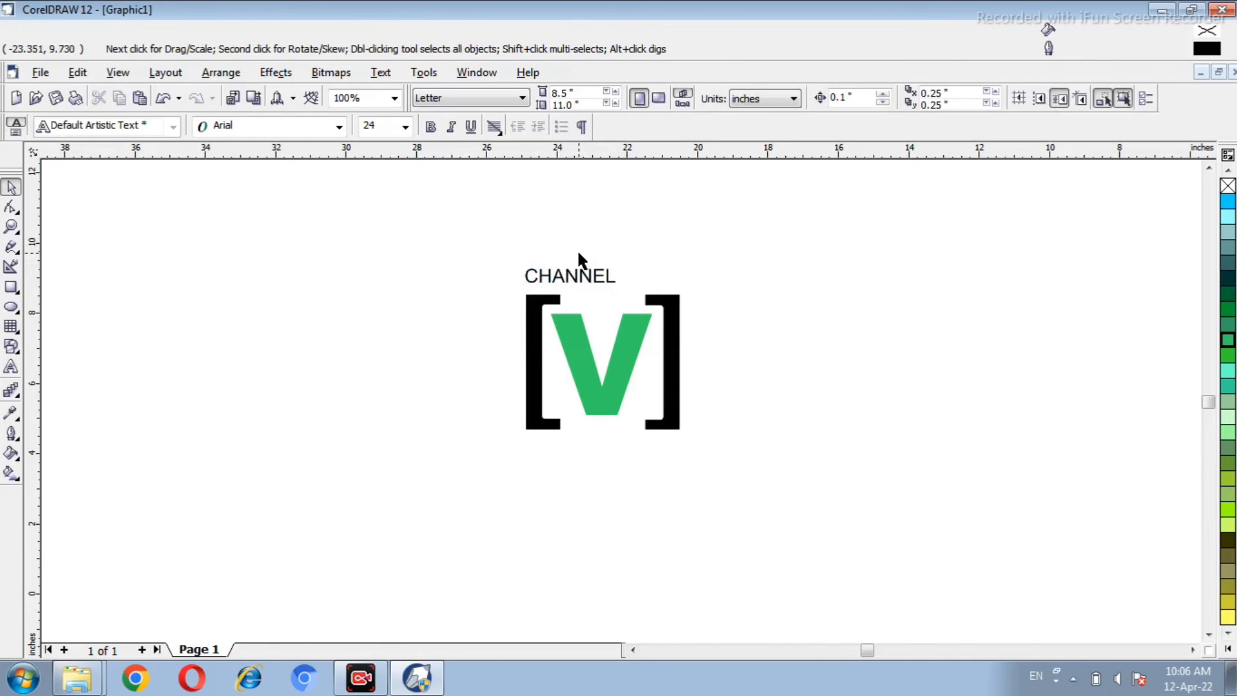
# Set the character spacing of the "CHANNEL" text to 80% in its paragraph formatting.
pyautogui.click(568, 270)
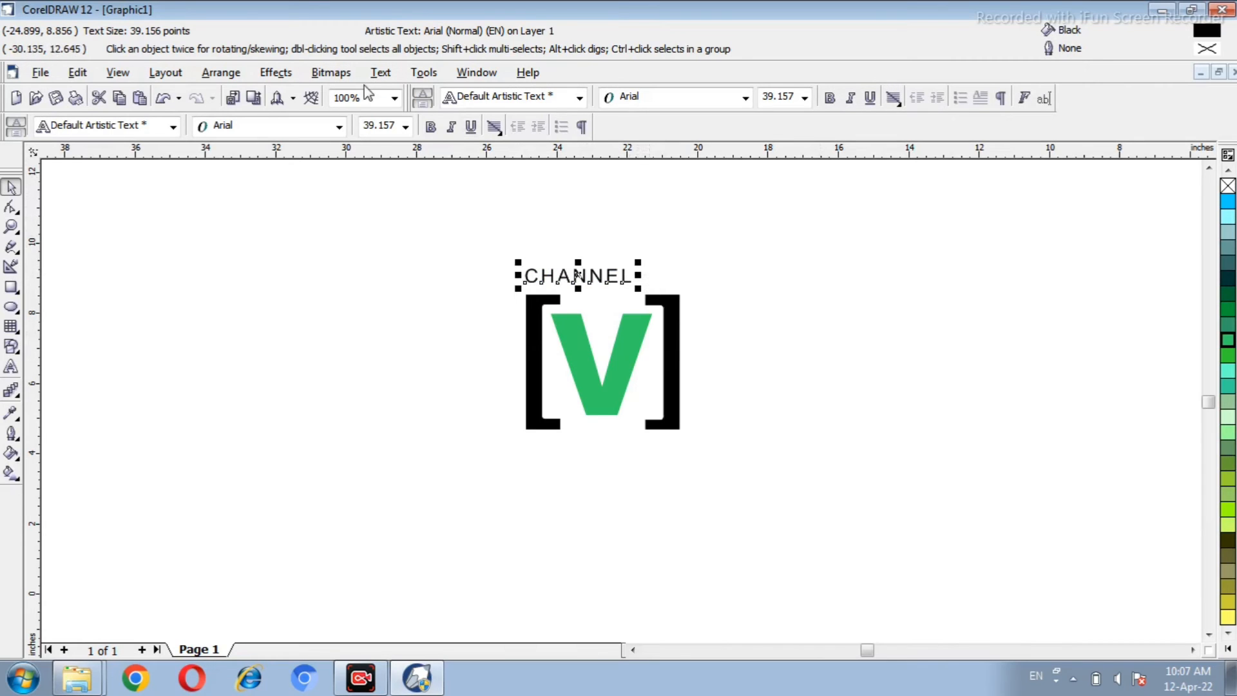
pyautogui.click(379, 74)
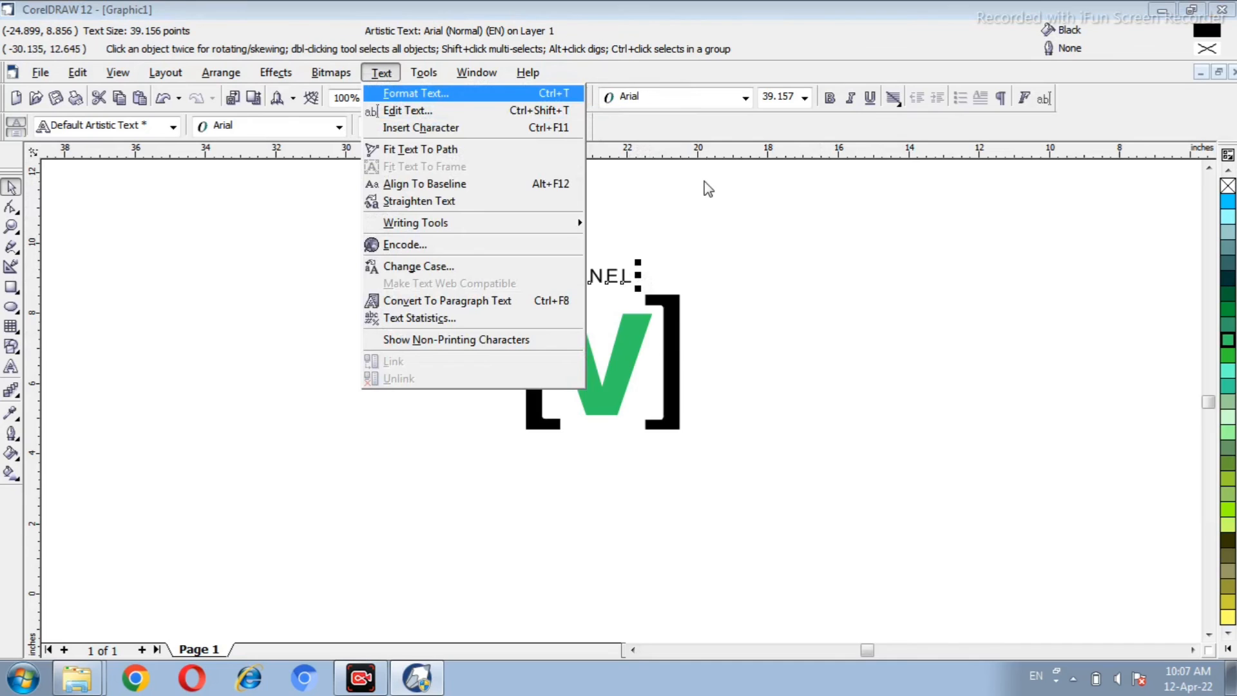
pyautogui.press('Return')
pyautogui.moveTo(693, 182); pyautogui.dragTo(1113, 205)
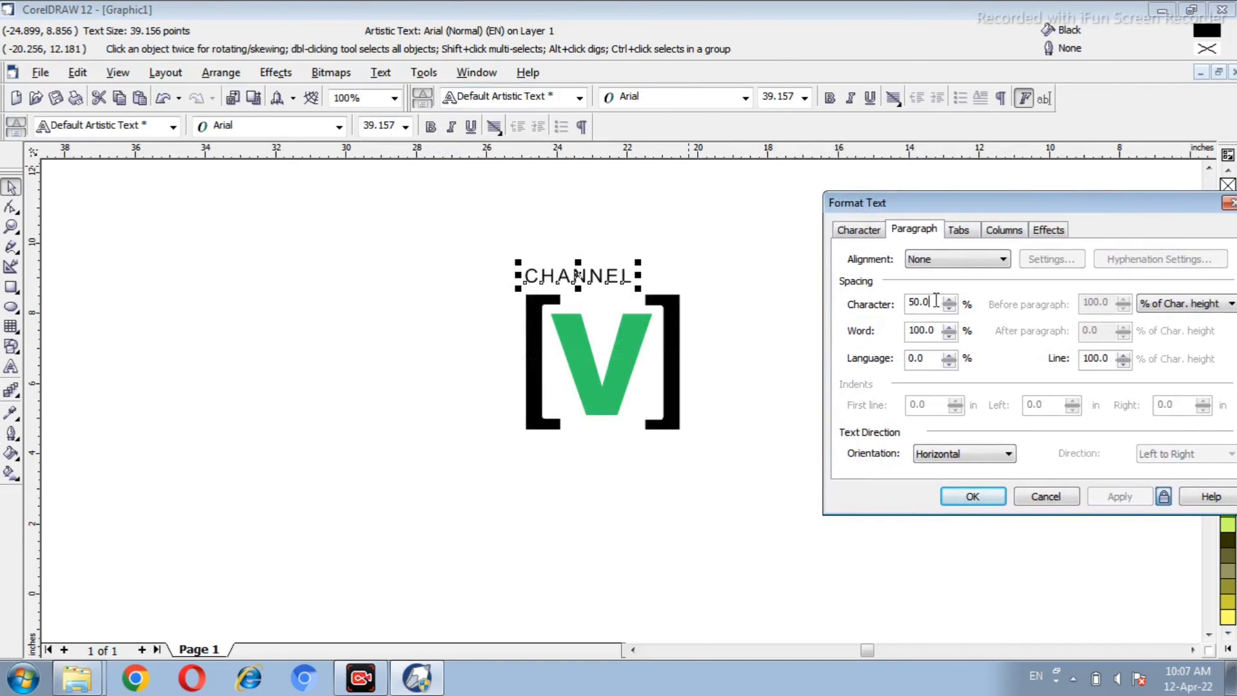
pyautogui.moveTo(936, 301); pyautogui.dragTo(879, 304)
pyautogui.write('80')
pyautogui.press('Return')
pyautogui.click(773, 285)
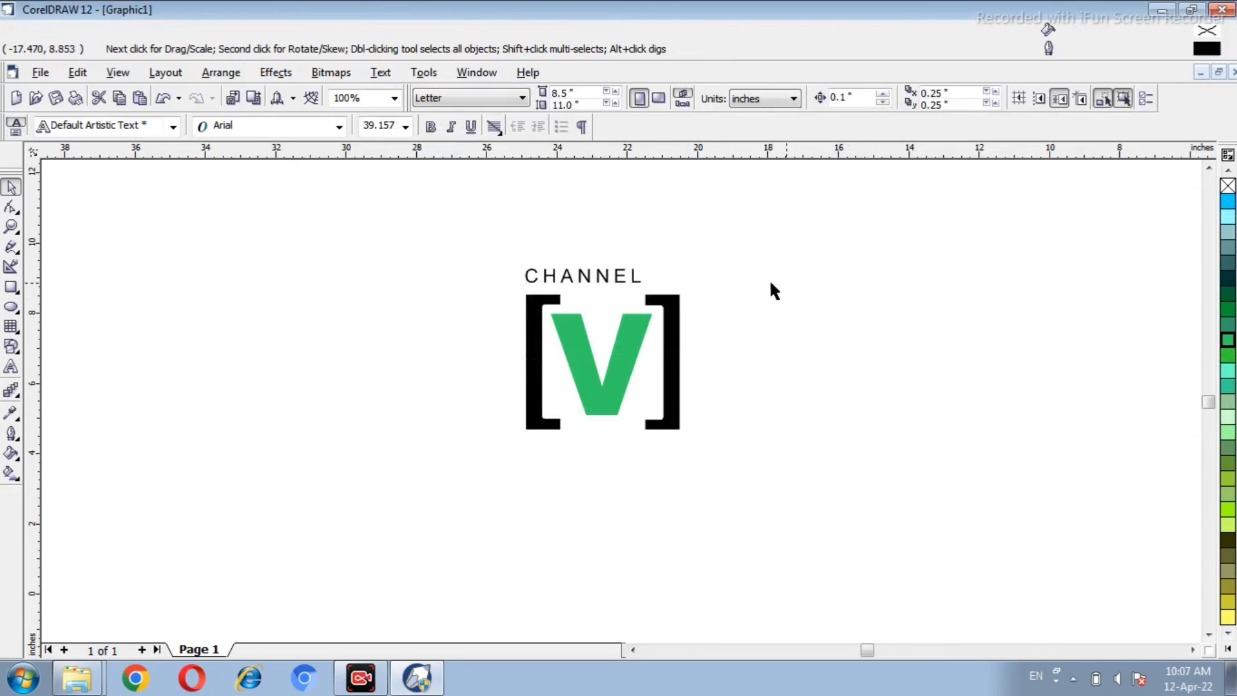
# Stretch the "CHANNEL" text horizontally until it spans the full width of the two brackets, and deselect it.
pyautogui.click(620, 278)
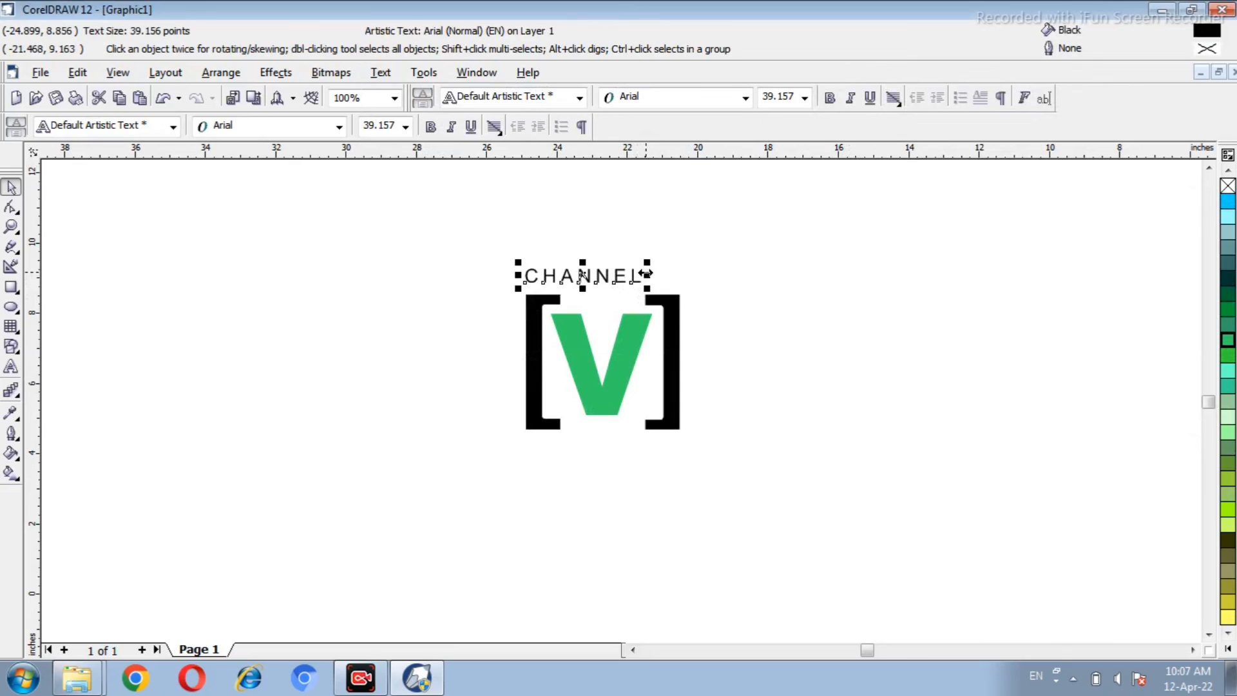
pyautogui.moveTo(646, 273); pyautogui.dragTo(681, 282)
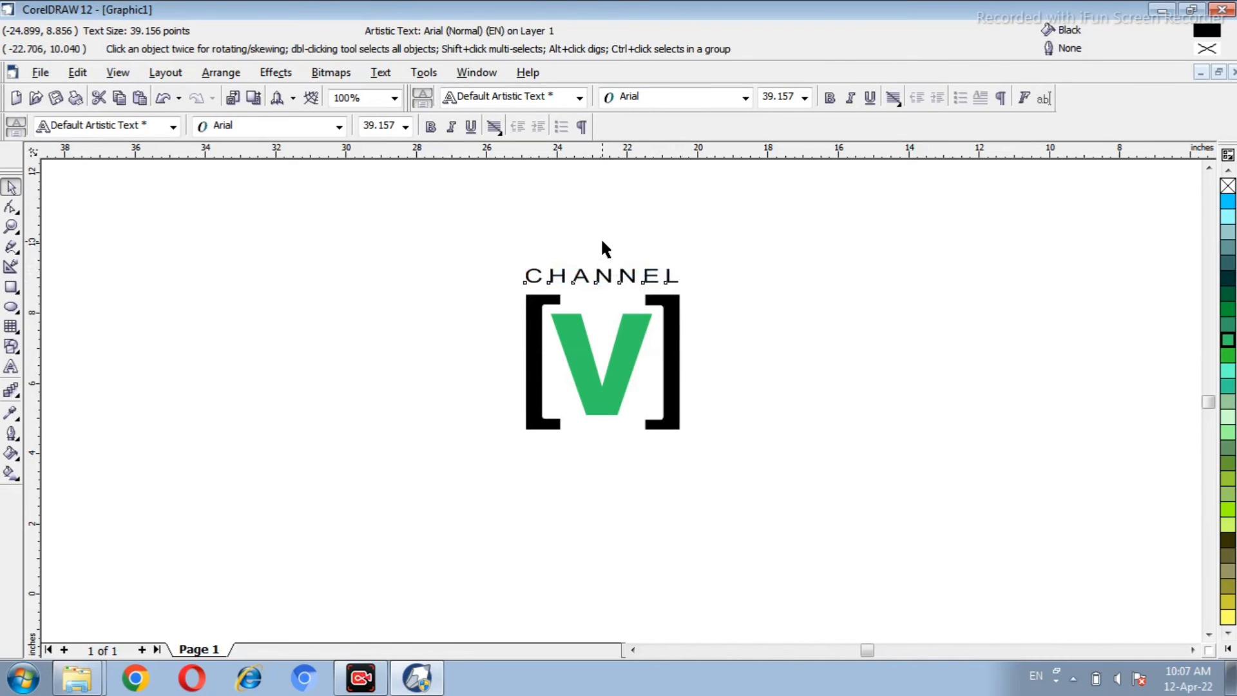
pyautogui.click(603, 242)
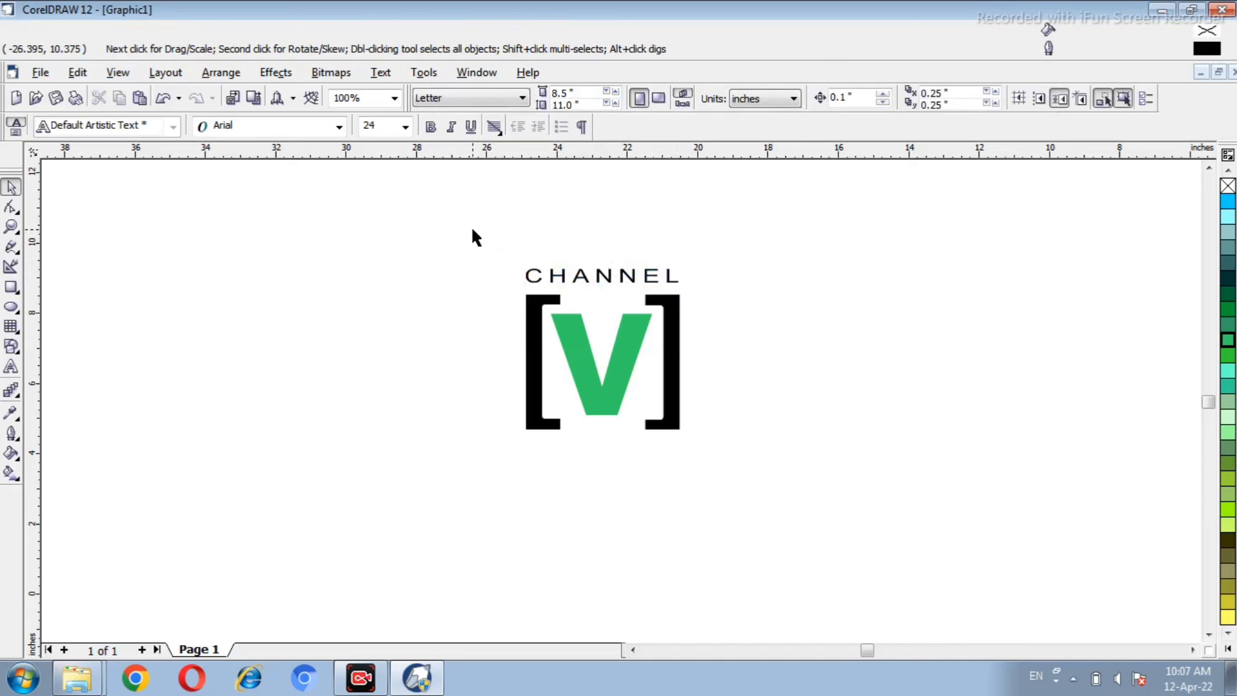
# Group the "CHANNEL" text, both brackets and the V, and show the logo in full-screen preview.
pyautogui.moveTo(473, 230); pyautogui.dragTo(719, 492)
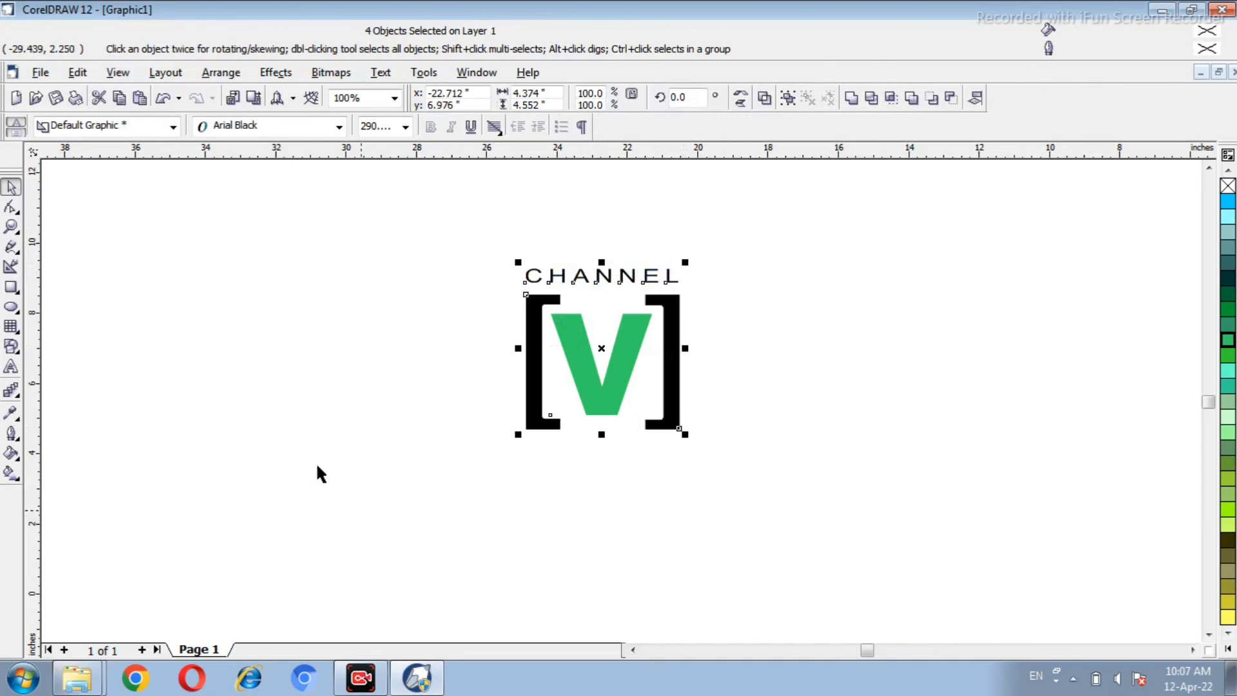
pyautogui.click(210, 74)
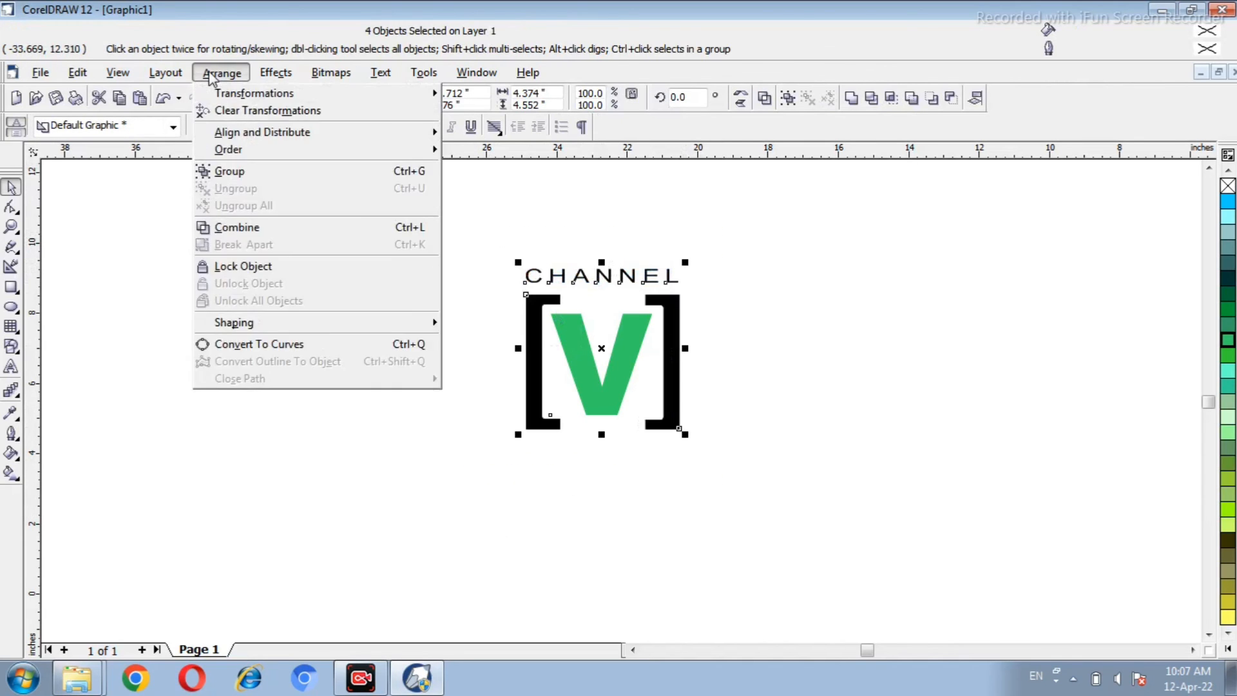
pyautogui.click(231, 173)
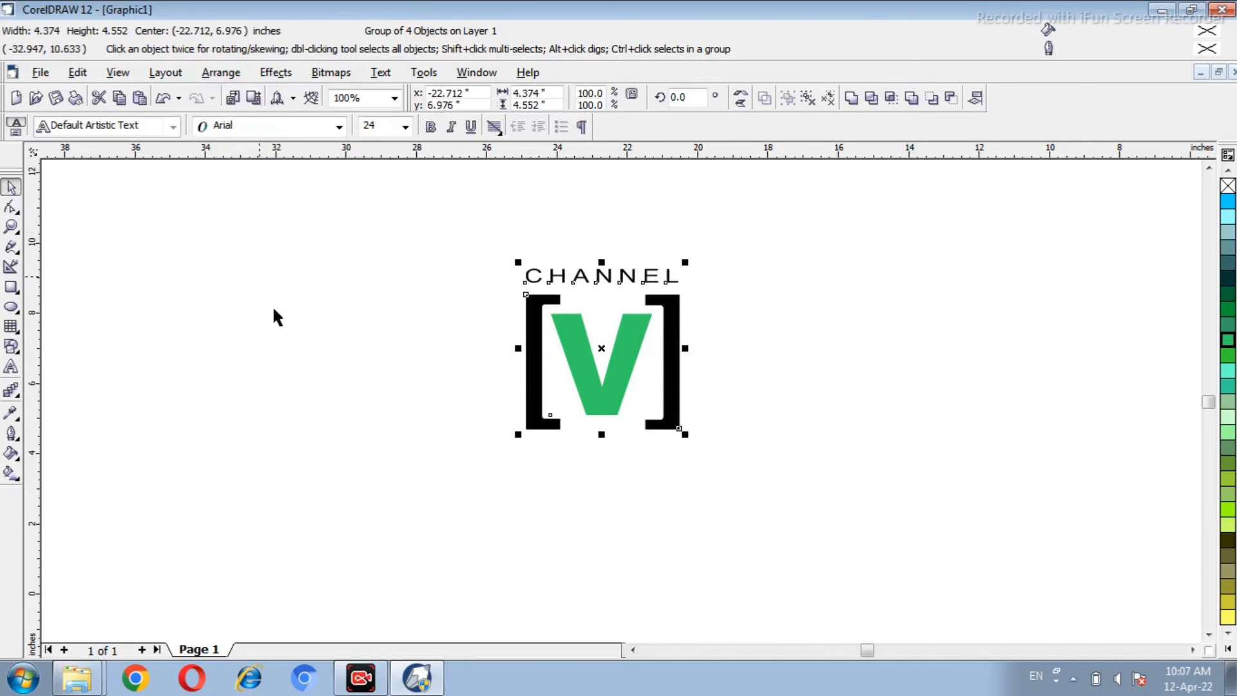
pyautogui.click(276, 314)
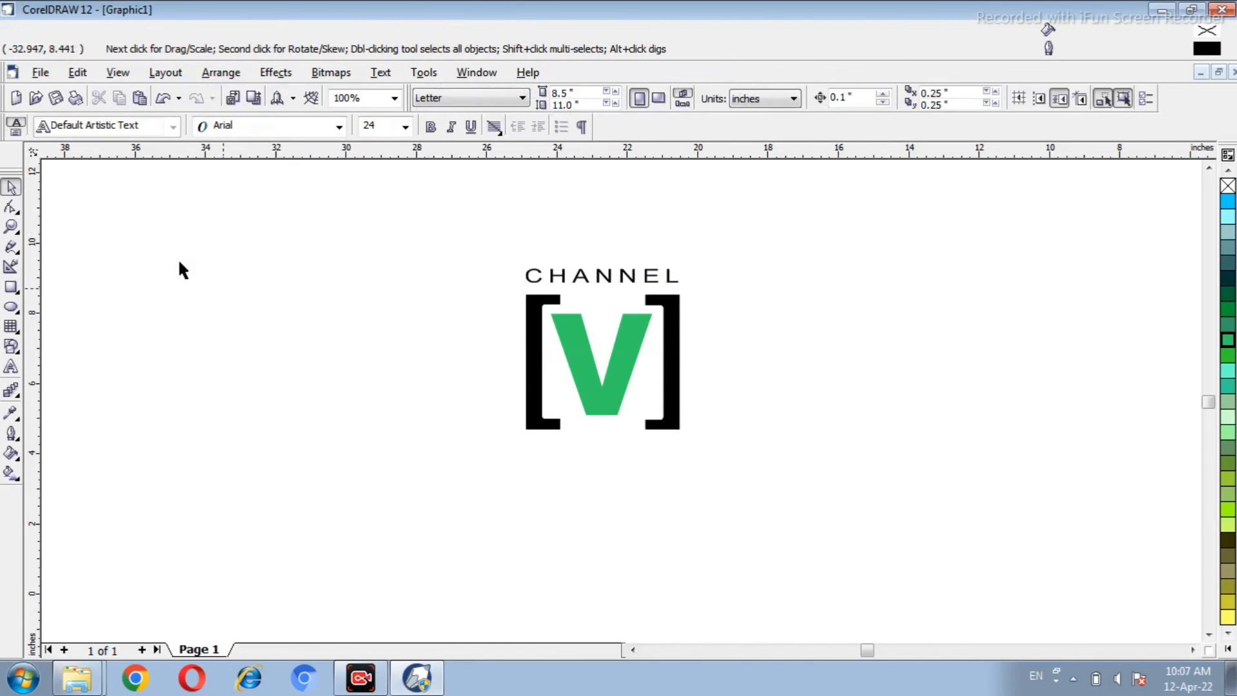
pyautogui.click(118, 73)
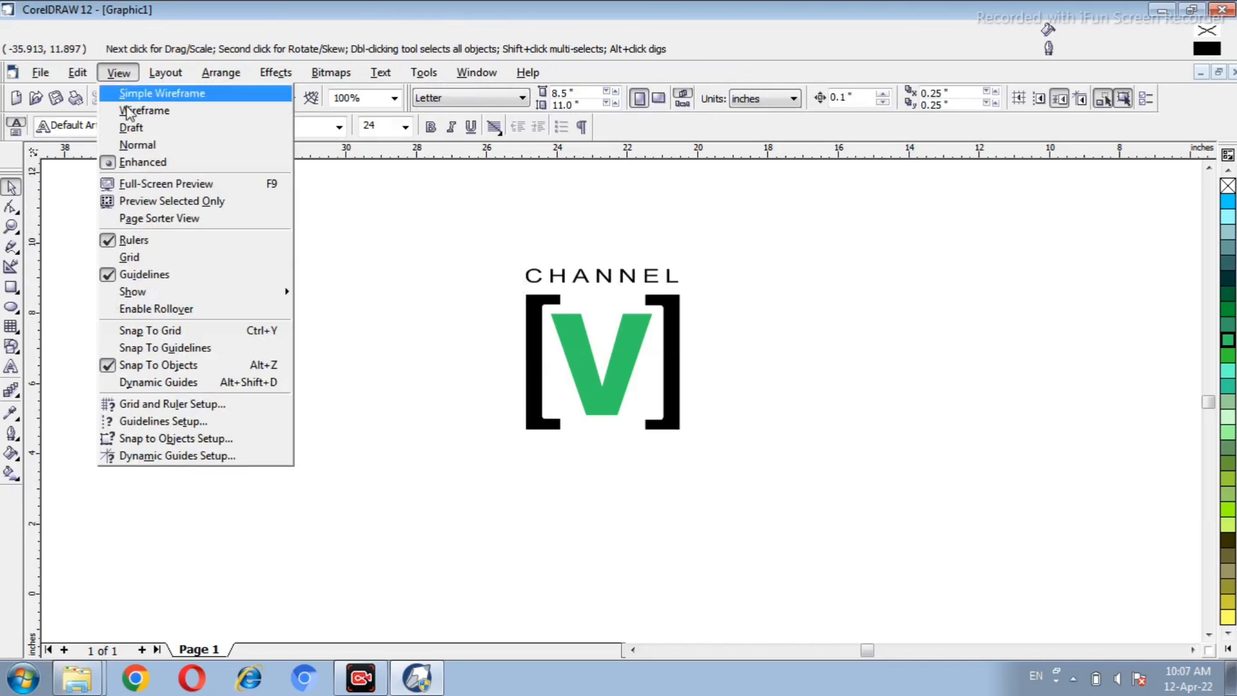
pyautogui.click(155, 185)
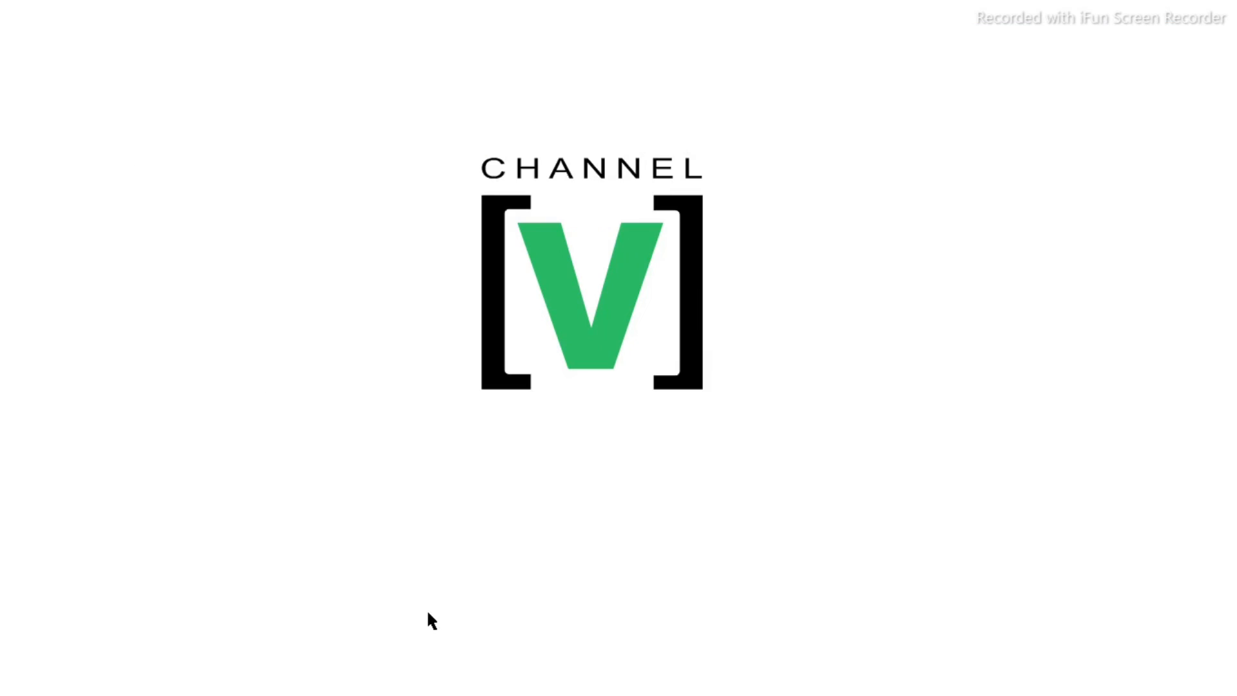